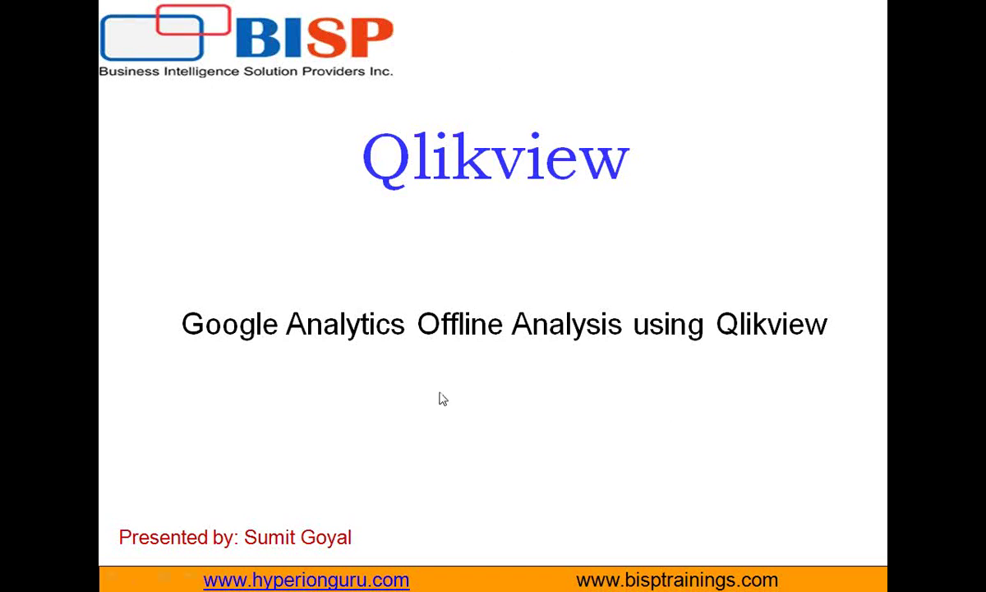
End the Qlikview Google Analytics Offline Analysis slide show with Esc
{"action": "key", "text": "Escape"}
Check the Day, Pageviews and Unique Visitors columns in Excel, covering dates 1/3/2014–2/2/2014
{"action": "left_click", "coordinate": [258, 576]}
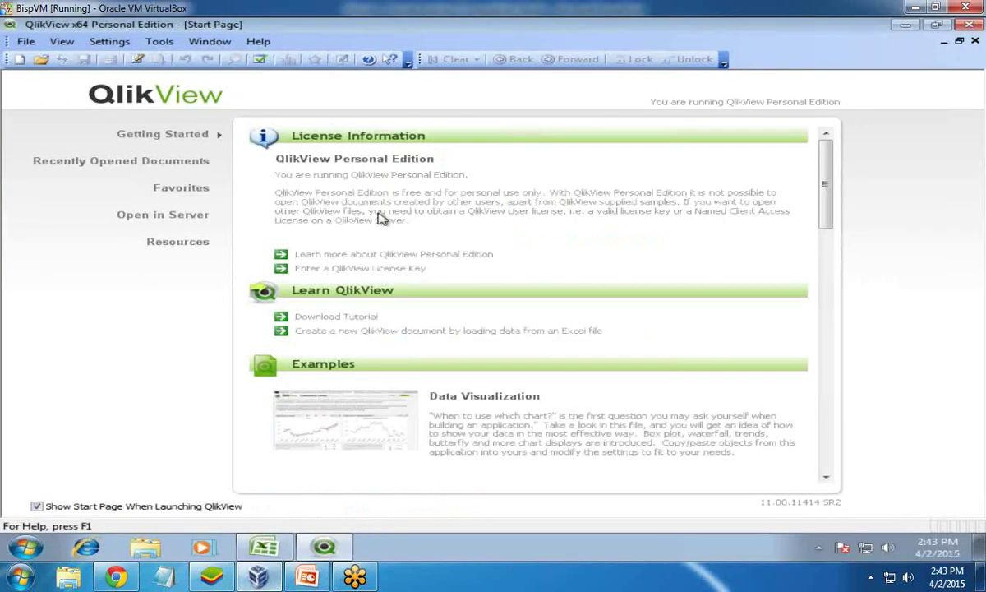
{"action": "left_click", "coordinate": [268, 548]}
{"action": "scroll", "coordinate": [228, 371], "scroll_direction": "up", "scroll_amount": 5}
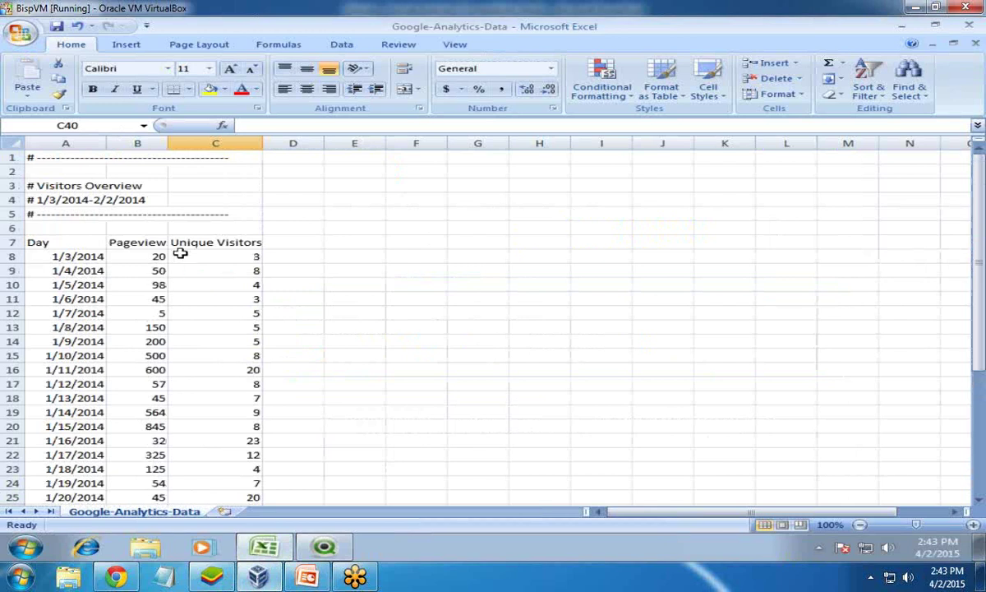
{"action": "left_click", "coordinate": [119, 243]}
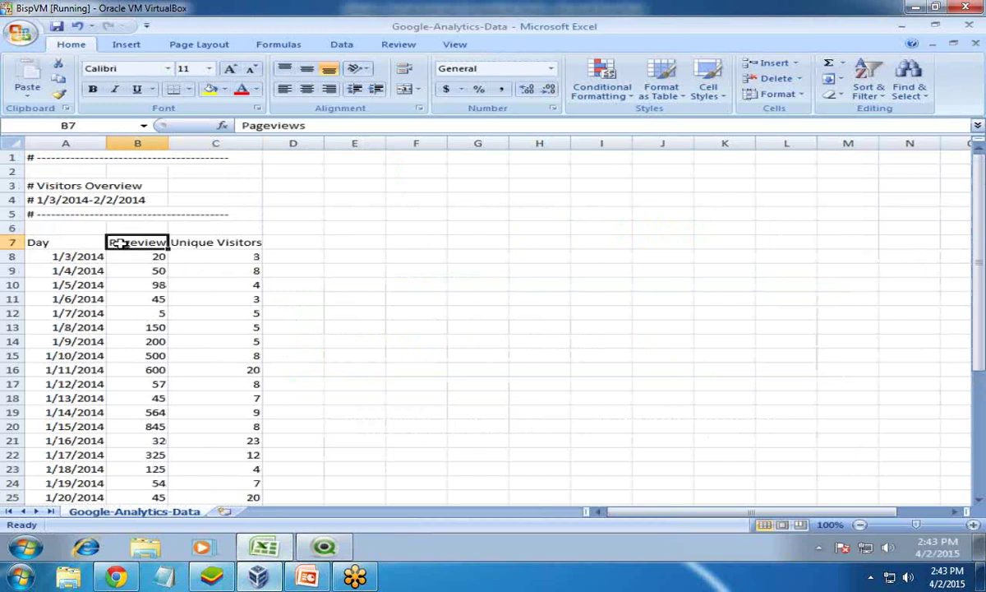
{"action": "left_click", "coordinate": [202, 241]}
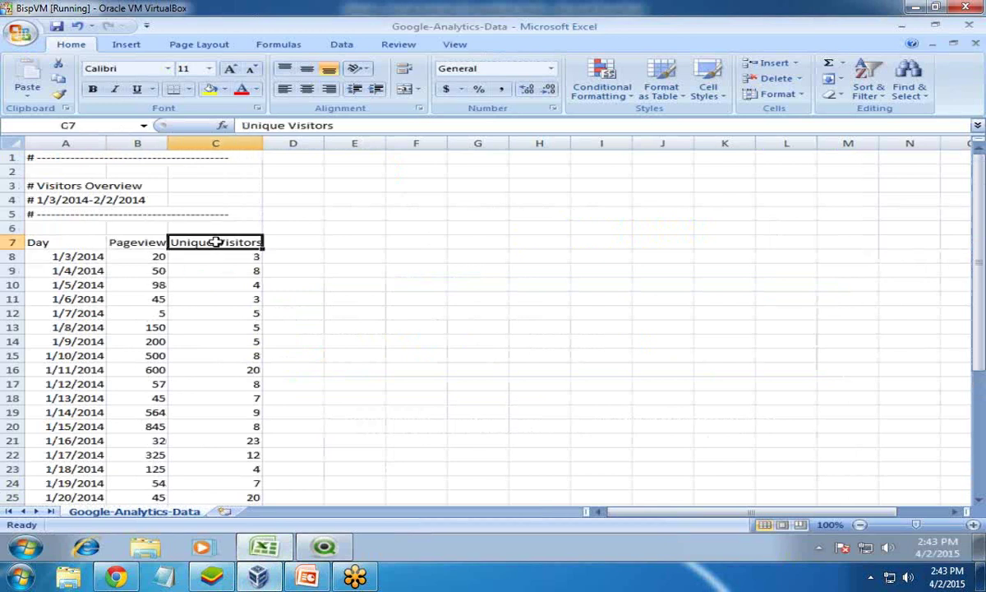
{"action": "left_click", "coordinate": [89, 257]}
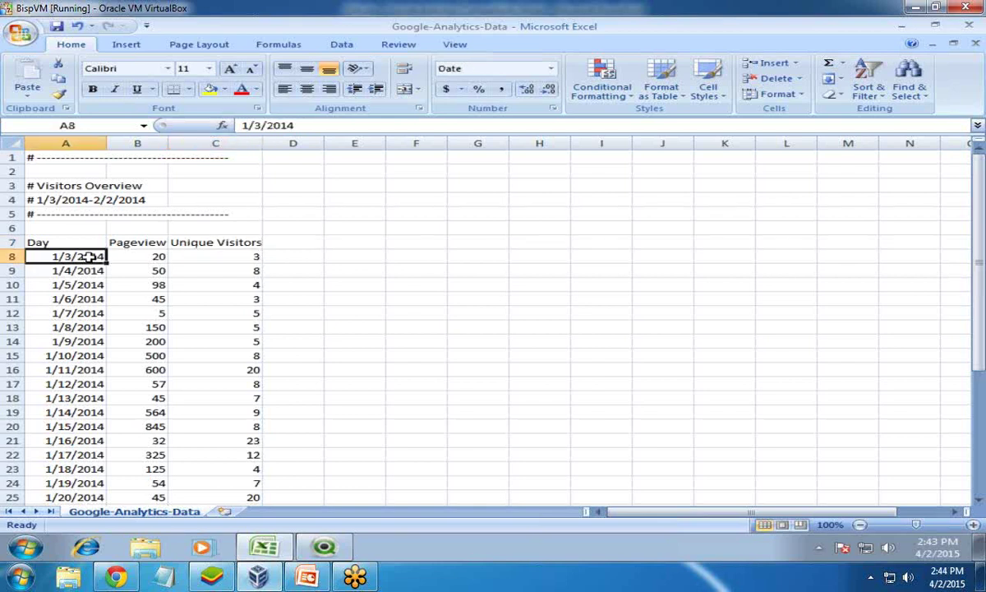
{"action": "scroll", "coordinate": [89, 257], "scroll_direction": "down", "scroll_amount": 10}
{"action": "left_click", "coordinate": [78, 256]}
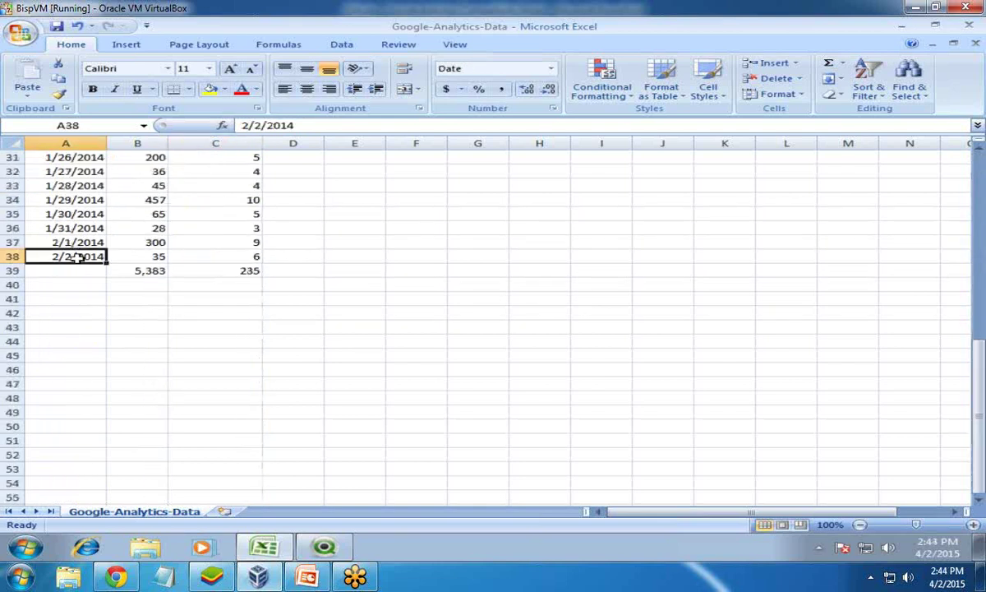
Select some Pageview values and Unique Visitors C8–C22 to see their sums, then return to QlikView
{"action": "scroll", "coordinate": [129, 369], "scroll_direction": "up", "scroll_amount": 9}
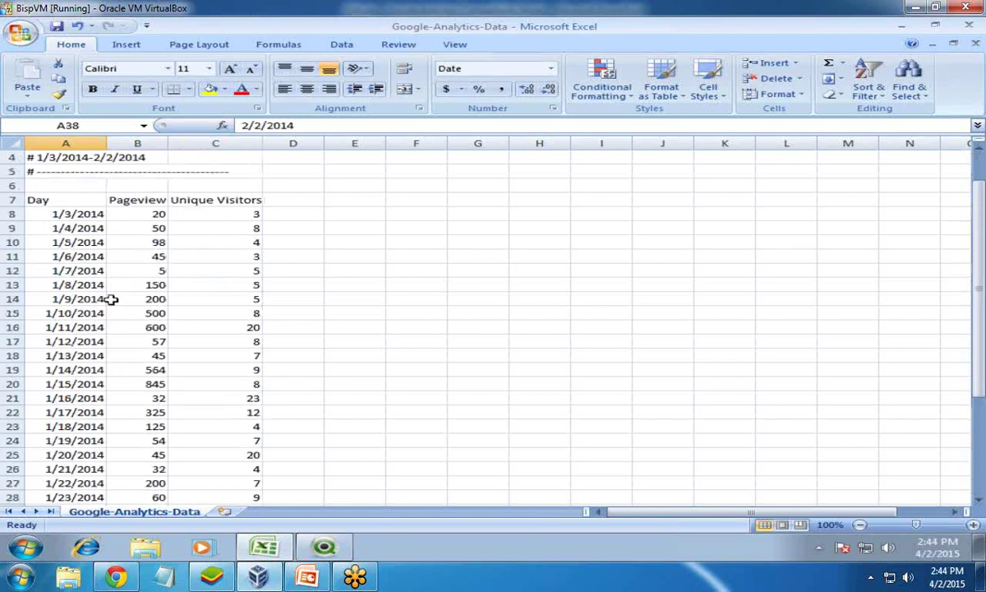
{"action": "scroll", "coordinate": [69, 216], "scroll_direction": "down", "scroll_amount": 6}
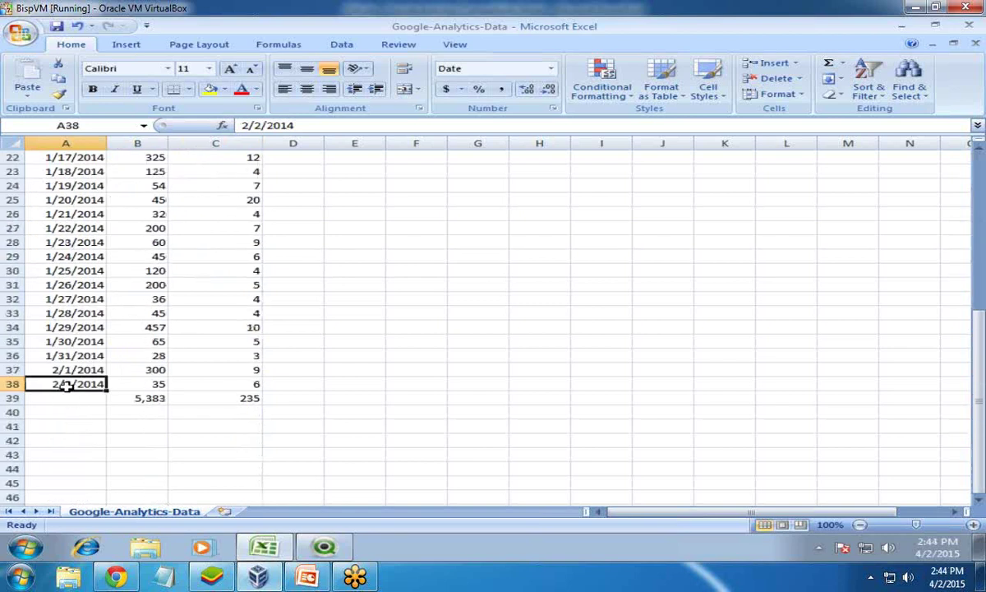
{"action": "scroll", "coordinate": [203, 387], "scroll_direction": "up", "scroll_amount": 7}
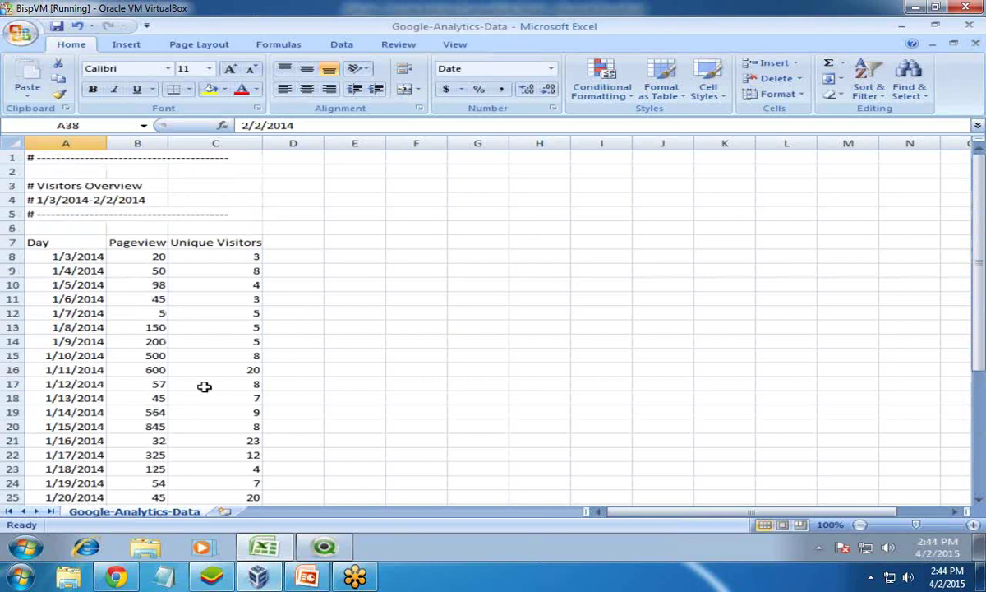
{"action": "left_click_drag", "start_coordinate": [144, 384], "coordinate": [144, 437]}
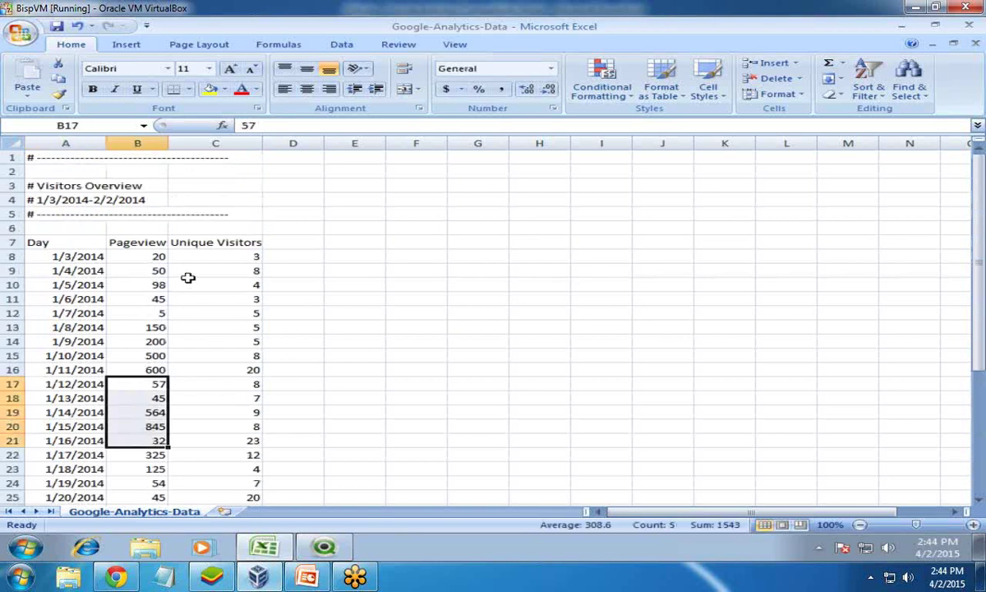
{"action": "left_click_drag", "start_coordinate": [218, 262], "coordinate": [223, 448]}
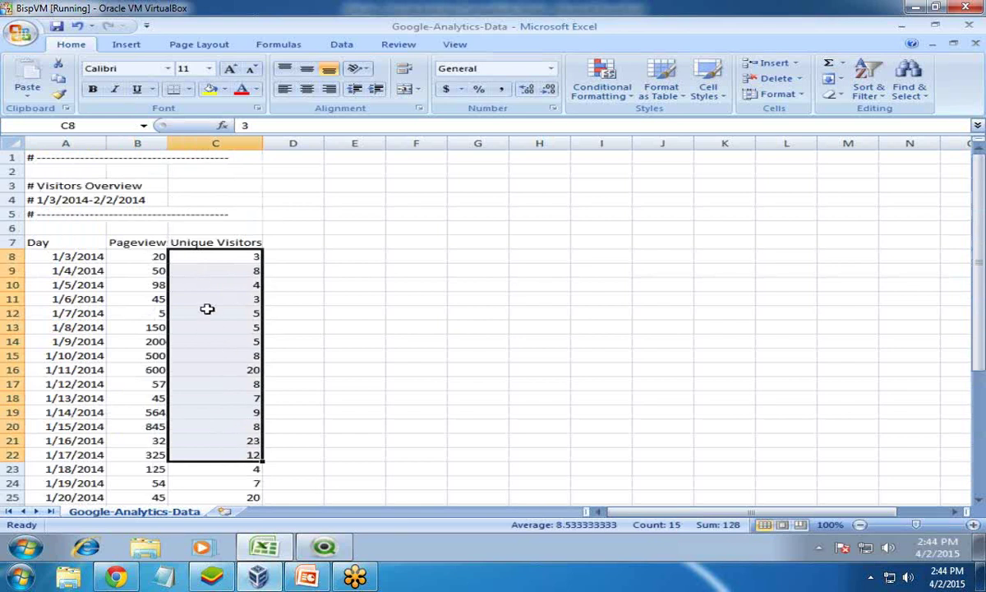
{"action": "left_click", "coordinate": [329, 548]}
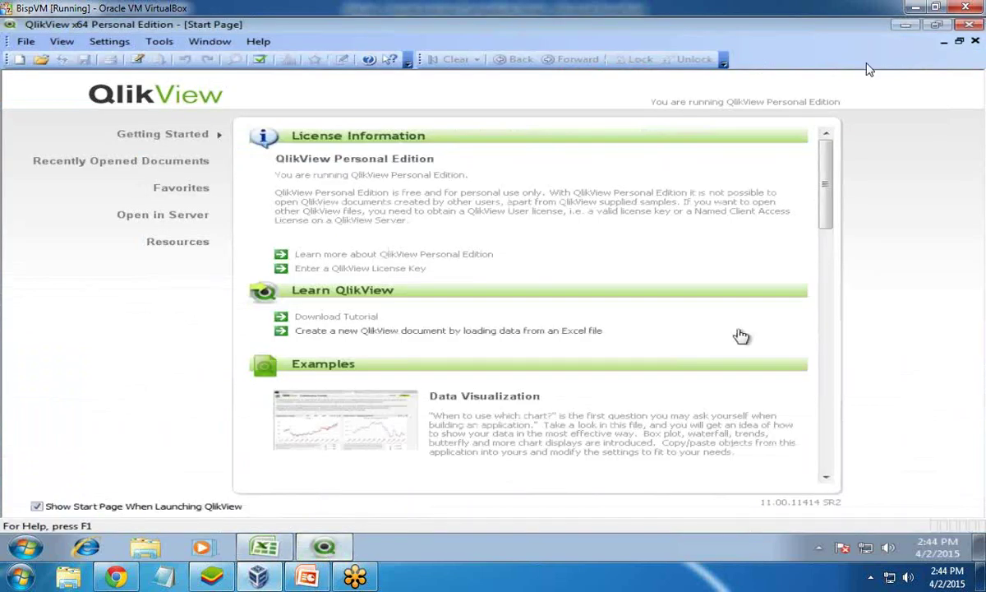
Create an empty QlikView document and save it over GoogleAnalysis.qvw on the Desktop
{"action": "left_click", "coordinate": [20, 61]}
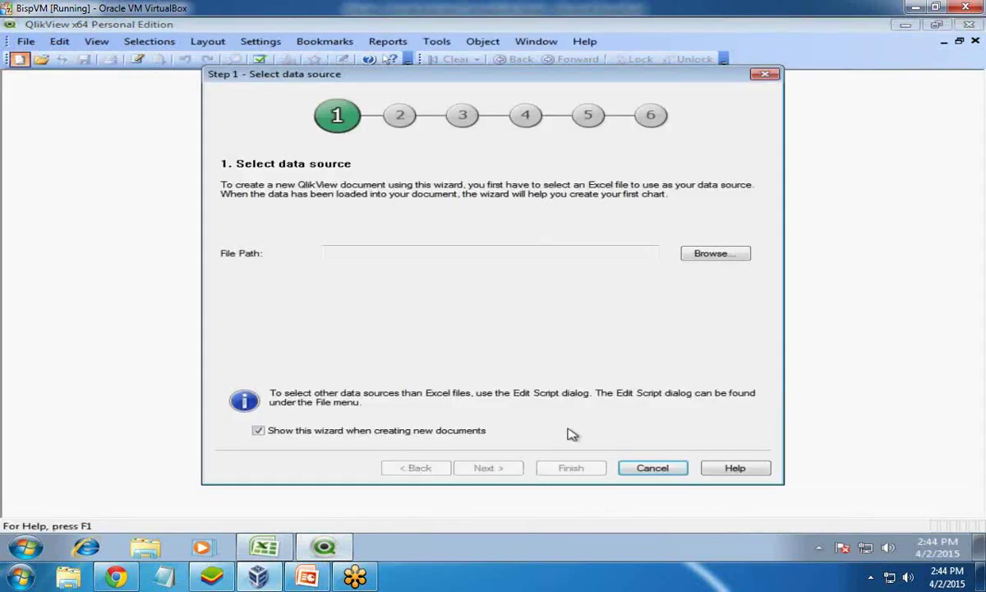
{"action": "left_click", "coordinate": [649, 473]}
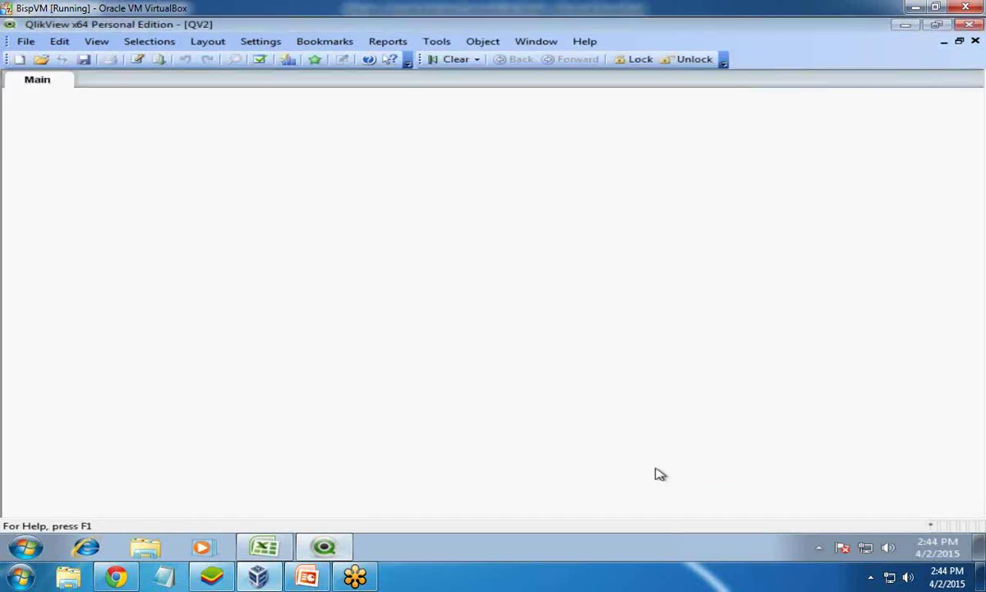
{"action": "left_click", "coordinate": [83, 61]}
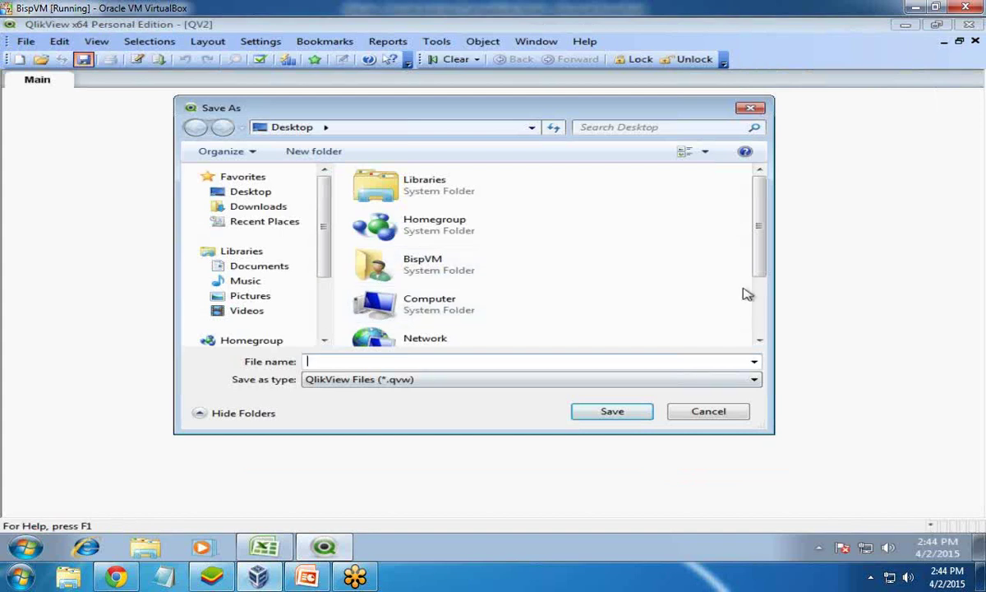
{"action": "scroll", "coordinate": [763, 258], "scroll_direction": "down", "scroll_amount": 1}
{"action": "scroll", "coordinate": [762, 258], "scroll_direction": "down", "scroll_amount": 2}
{"action": "left_click", "coordinate": [447, 332]}
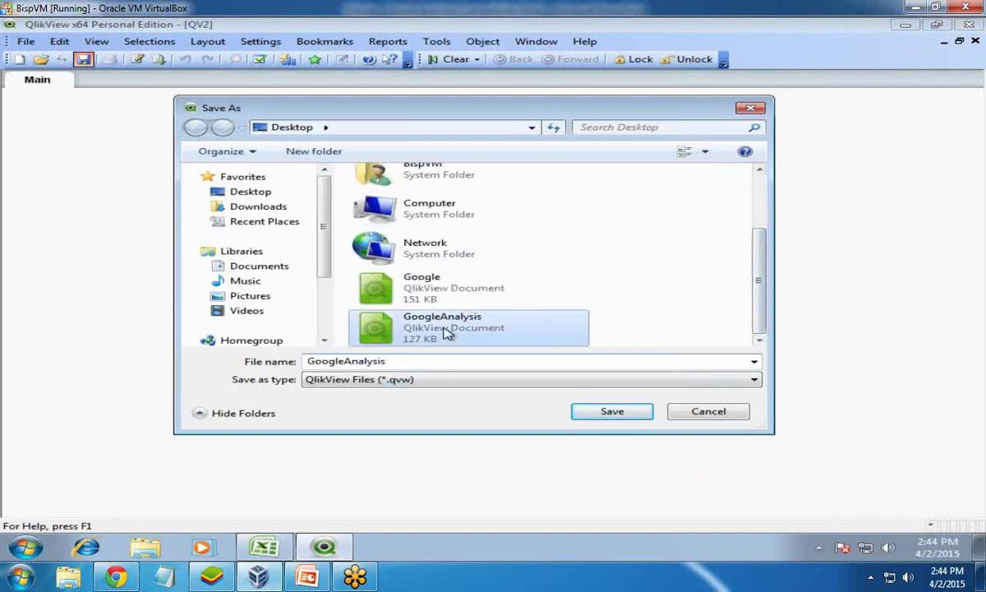
{"action": "left_click", "coordinate": [598, 415]}
{"action": "left_click", "coordinate": [549, 286]}
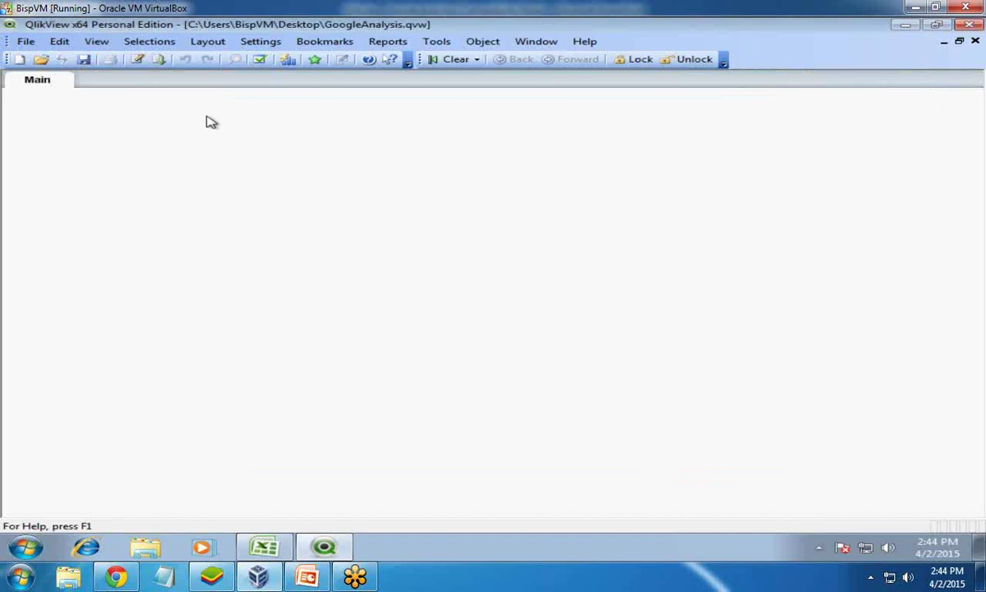
Load the Google-Analytics-Data file into the file wizard from the load script editor
{"action": "left_click", "coordinate": [137, 62]}
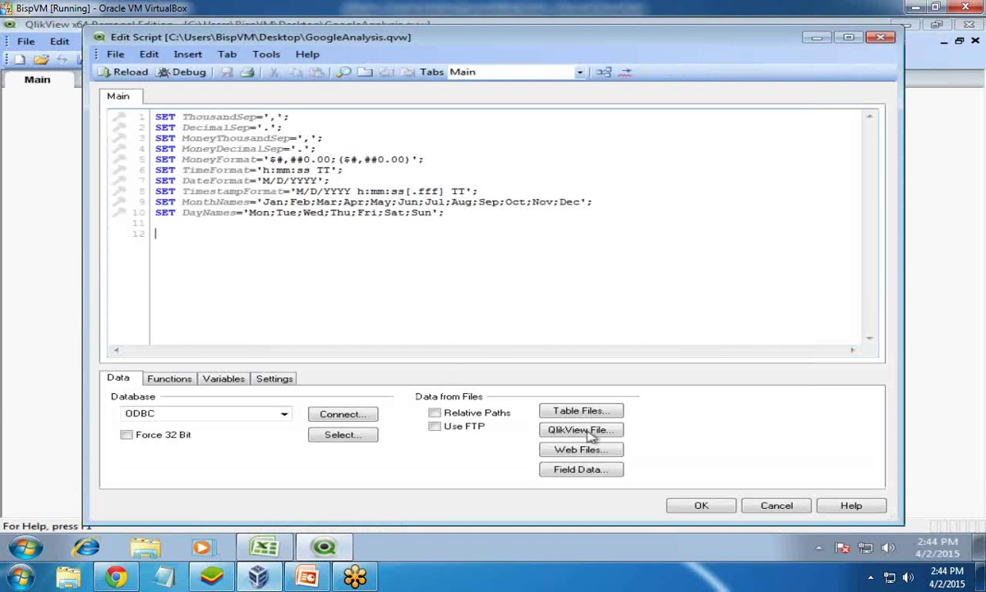
{"action": "left_click", "coordinate": [588, 413]}
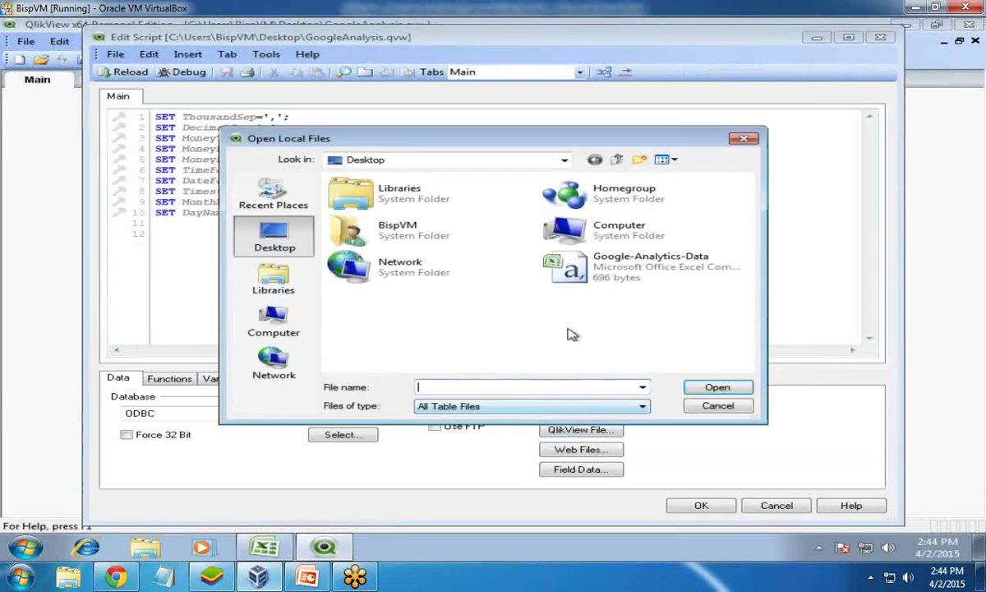
{"action": "left_click", "coordinate": [629, 272]}
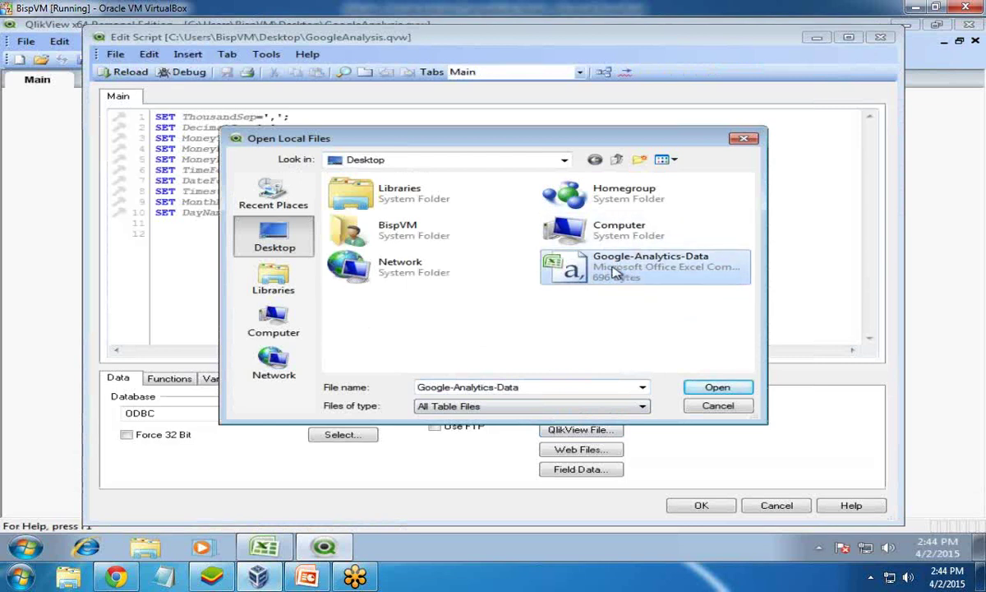
{"action": "left_click", "coordinate": [714, 391]}
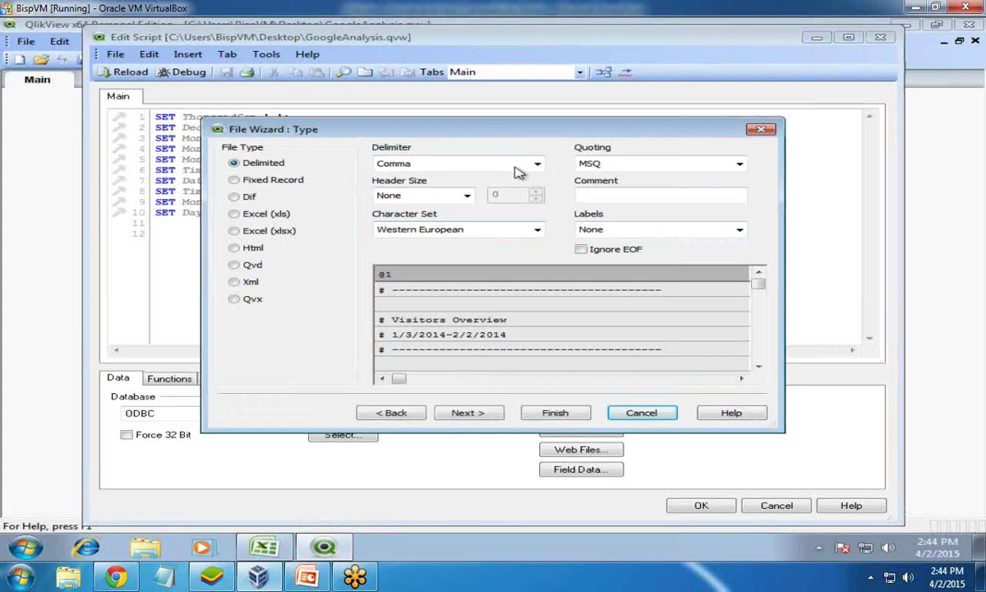
{"action": "left_click_drag", "start_coordinate": [507, 136], "coordinate": [397, 118]}
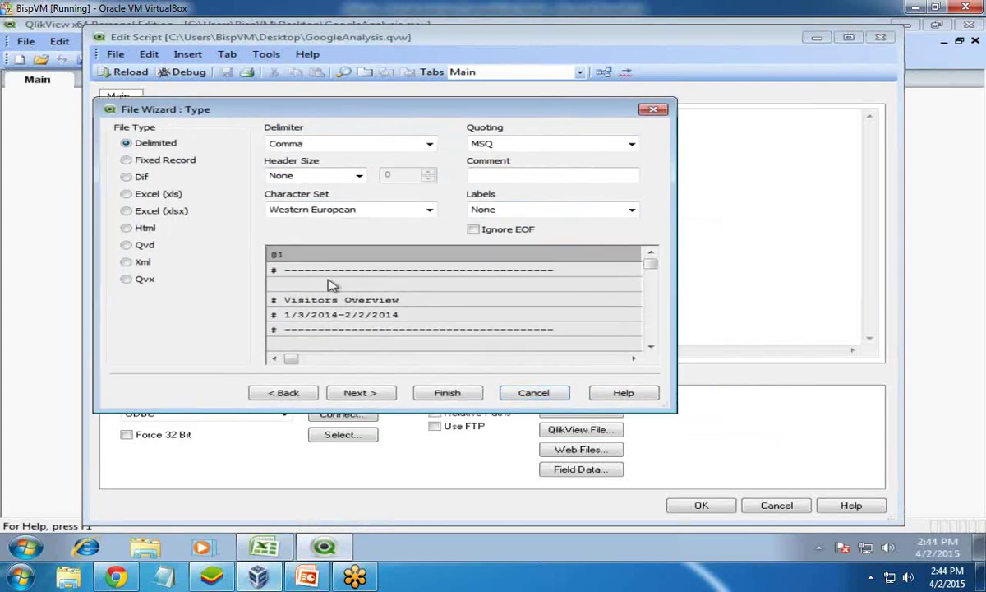
{"action": "scroll", "coordinate": [329, 284], "scroll_direction": "down", "scroll_amount": 2}
{"action": "scroll", "coordinate": [317, 300], "scroll_direction": "up", "scroll_amount": 2}
{"action": "scroll", "coordinate": [308, 289], "scroll_direction": "down", "scroll_amount": 1}
{"action": "scroll", "coordinate": [312, 286], "scroll_direction": "up", "scroll_amount": 1}
{"action": "scroll", "coordinate": [309, 319], "scroll_direction": "down", "scroll_amount": 2}
{"action": "scroll", "coordinate": [315, 315], "scroll_direction": "up", "scroll_amount": 2}
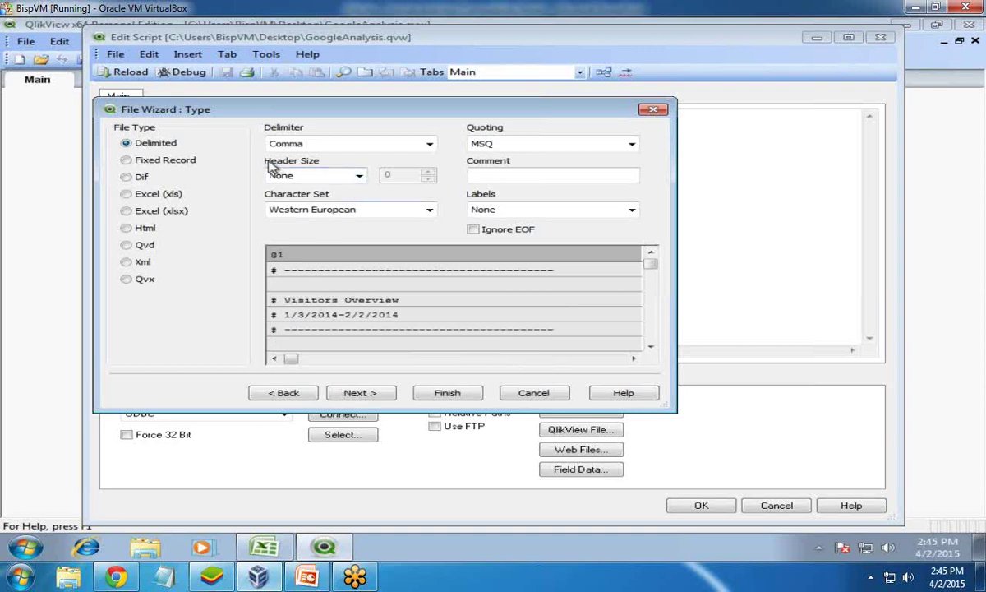
Set the header size to 6 lines and use Embedded Labels for column names
{"action": "left_click", "coordinate": [359, 176]}
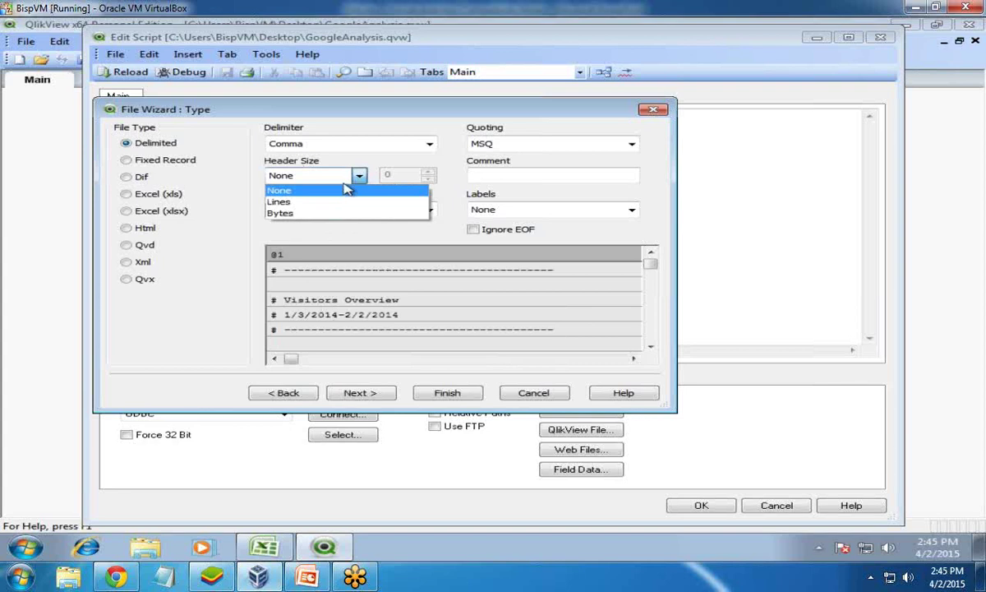
{"action": "left_click", "coordinate": [319, 202]}
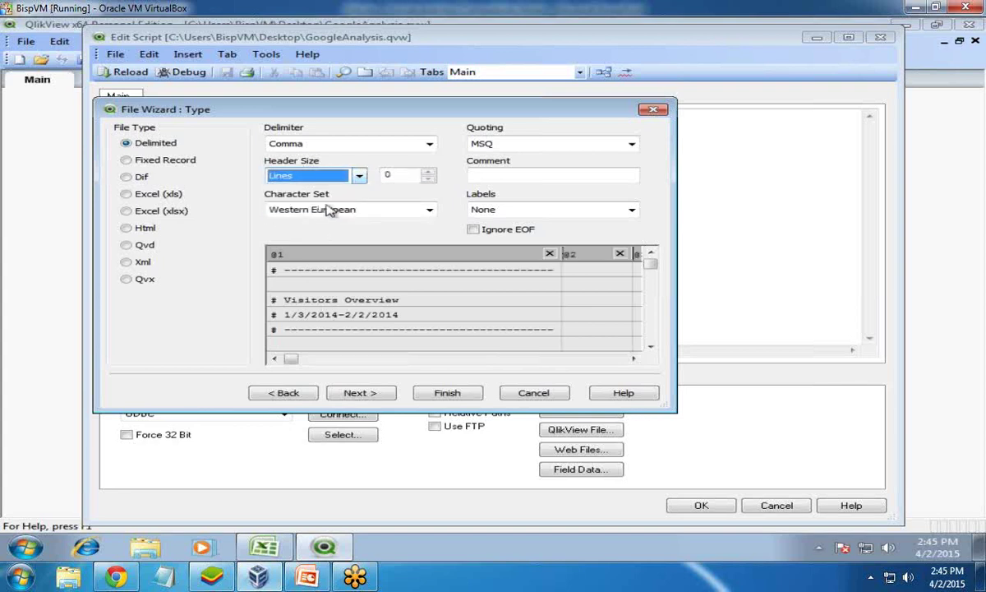
{"action": "left_click", "coordinate": [430, 172]}
{"action": "left_click", "coordinate": [430, 171]}
{"action": "left_click", "coordinate": [431, 172]}
{"action": "left_click", "coordinate": [430, 172]}
{"action": "left_click", "coordinate": [431, 171]}
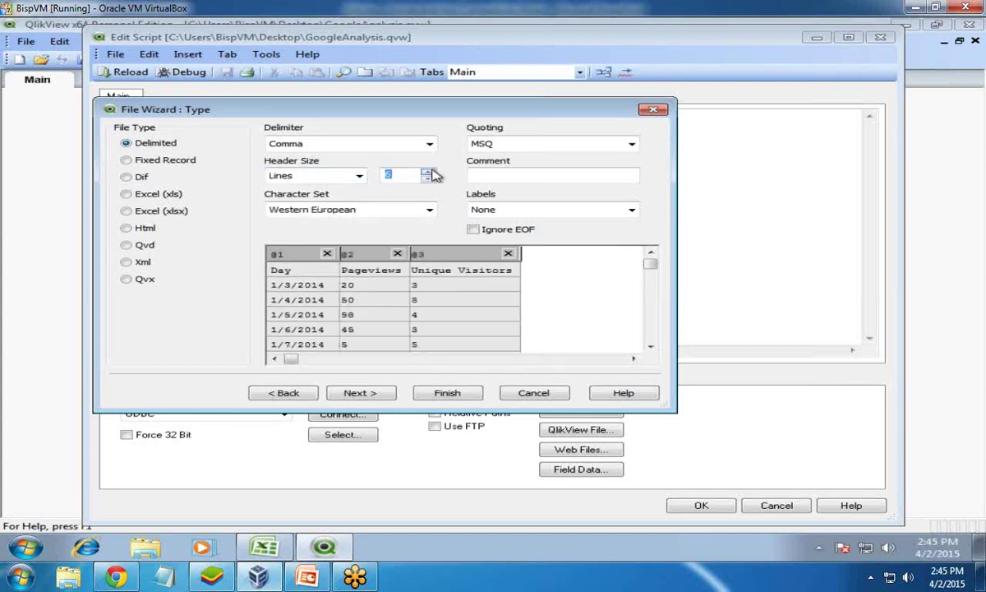
{"action": "left_click", "coordinate": [565, 209]}
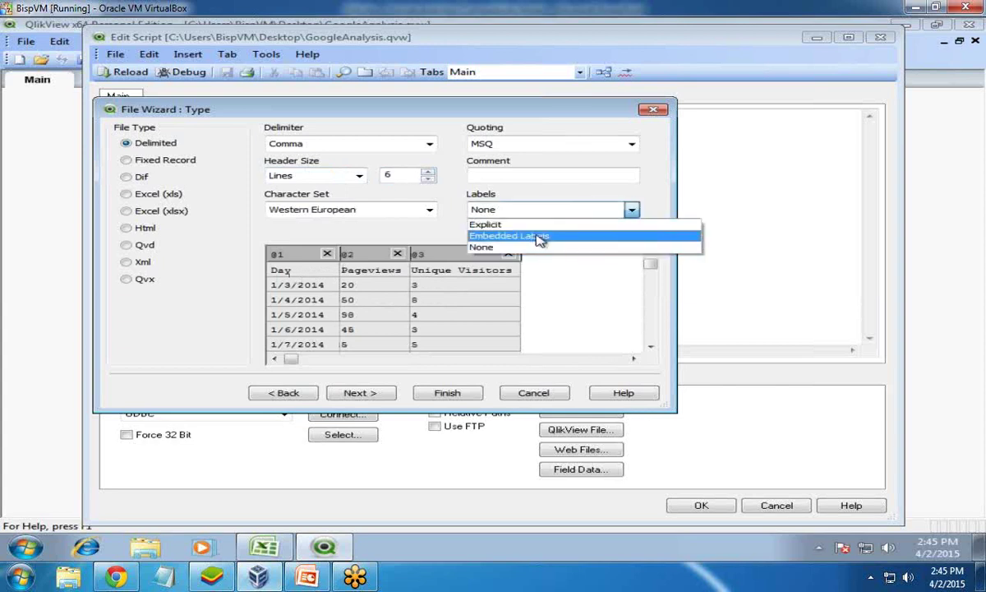
{"action": "left_click", "coordinate": [539, 237]}
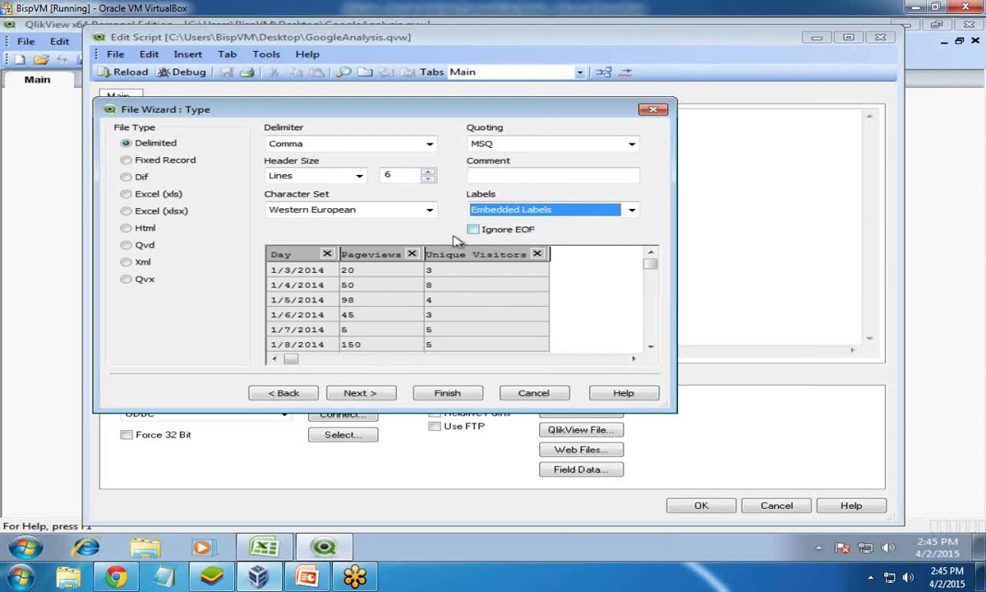
Finish the import, save the load script and reload the Google Analytics data
{"action": "left_click", "coordinate": [449, 394]}
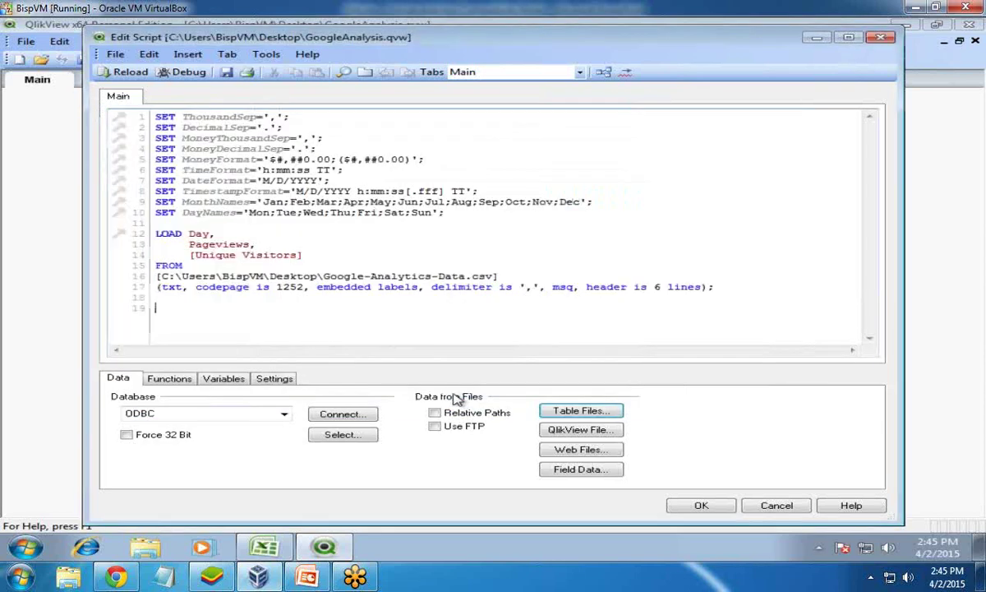
{"action": "left_click", "coordinate": [227, 72]}
{"action": "left_click", "coordinate": [119, 72]}
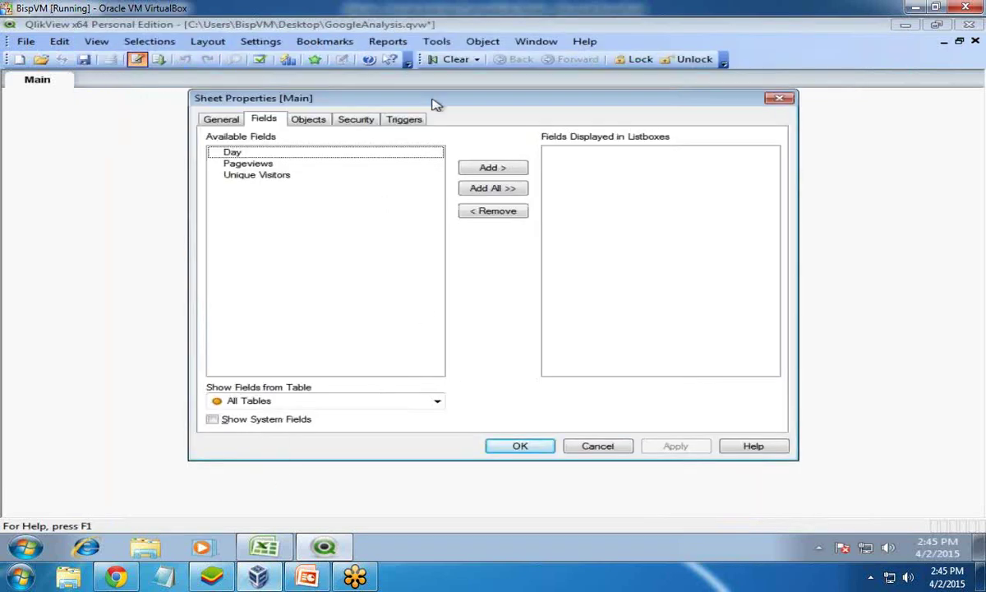
{"action": "left_click_drag", "start_coordinate": [431, 104], "coordinate": [312, 120]}
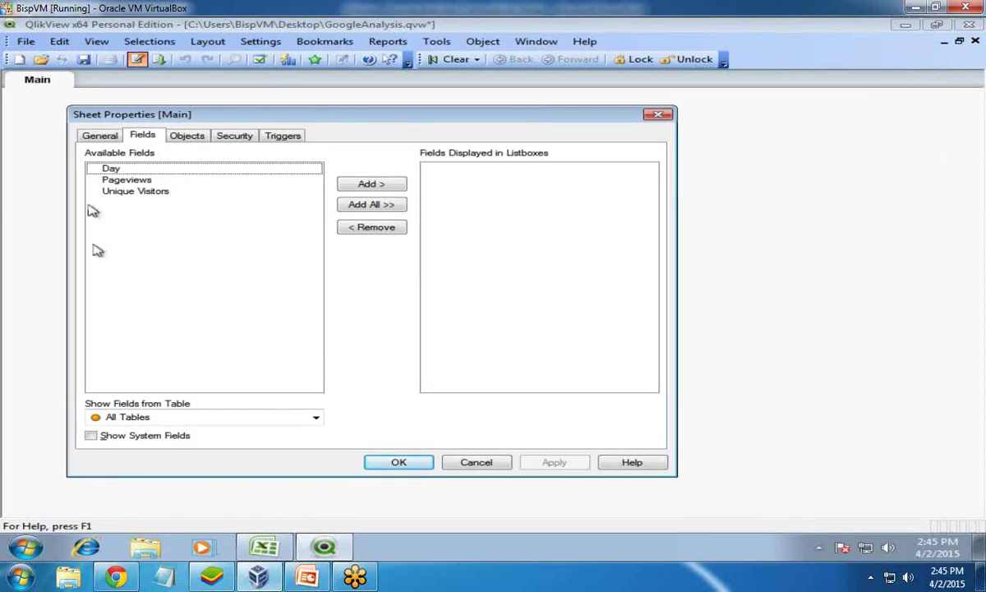
{"action": "left_click", "coordinate": [400, 463]}
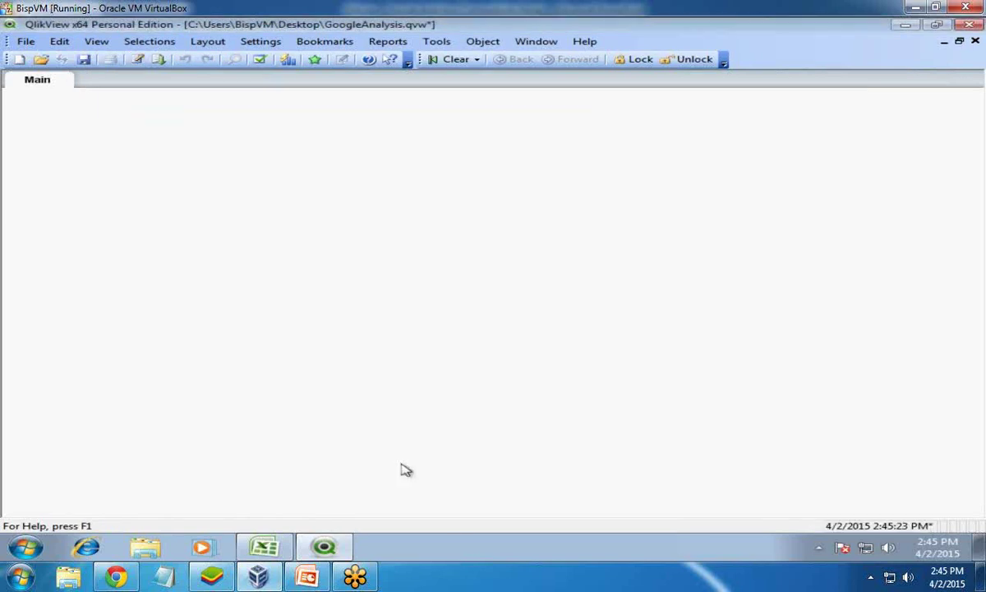
Add a table box of Day, Pageviews and Unique Visitors at the sheet's top-left corner
{"action": "right_click", "coordinate": [145, 183]}
{"action": "mouse_move", "coordinate": [205, 216]}
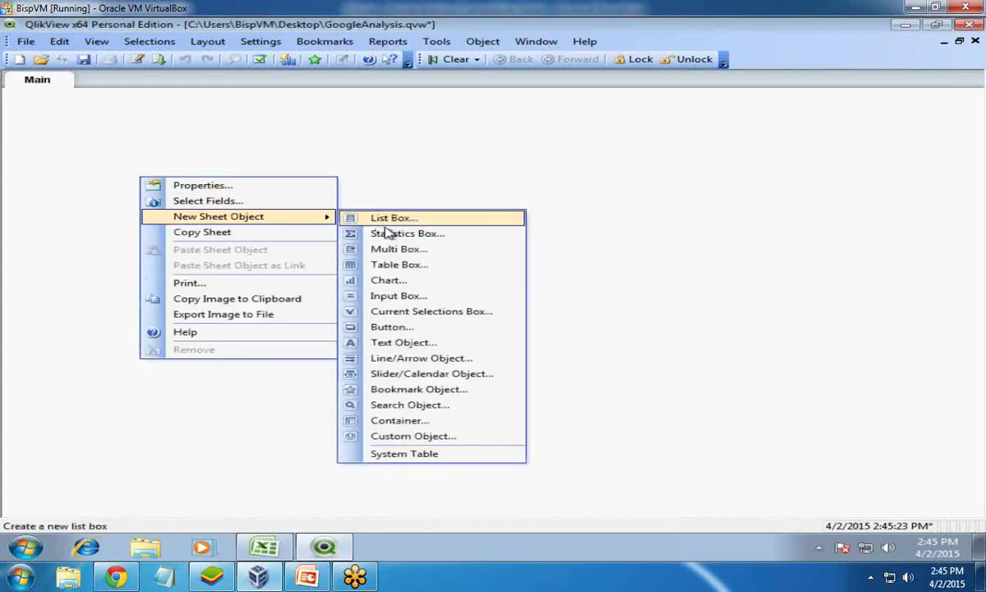
{"action": "left_click", "coordinate": [382, 265]}
{"action": "left_click", "coordinate": [246, 188]}
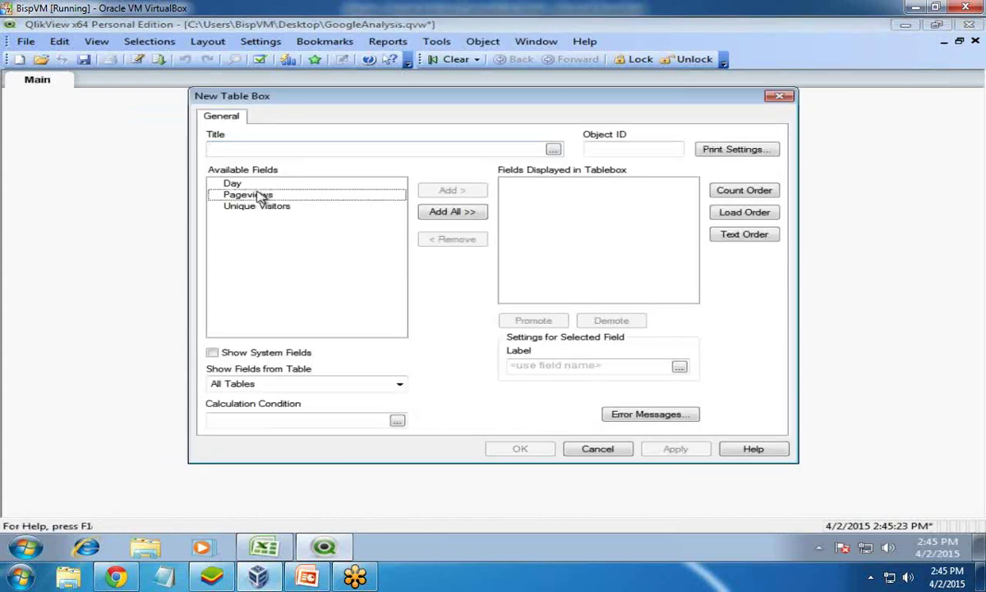
{"action": "left_click", "coordinate": [443, 212]}
{"action": "left_click", "coordinate": [657, 449]}
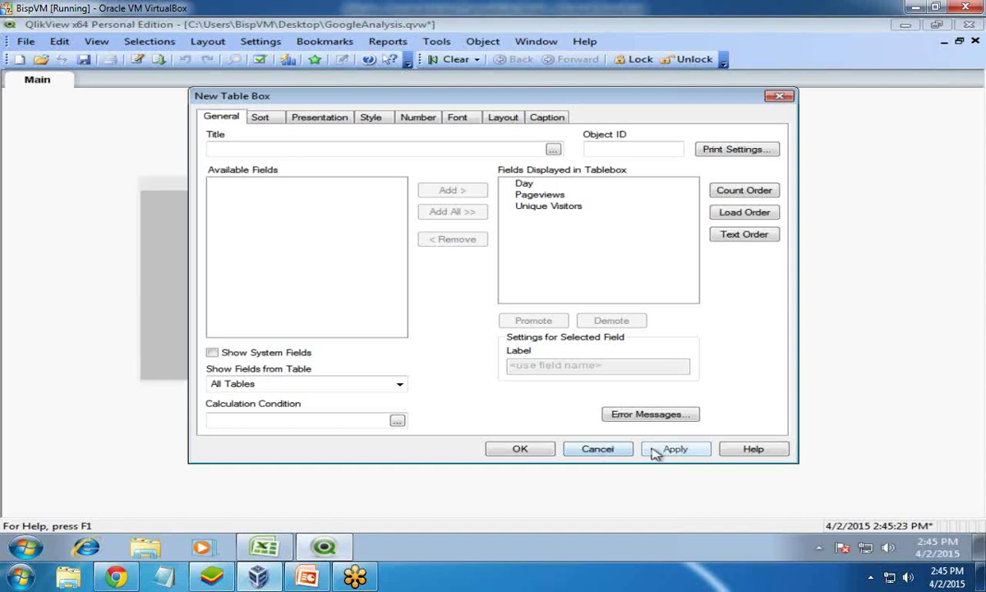
{"action": "left_click", "coordinate": [520, 449]}
{"action": "left_click_drag", "start_coordinate": [246, 189], "coordinate": [136, 100]}
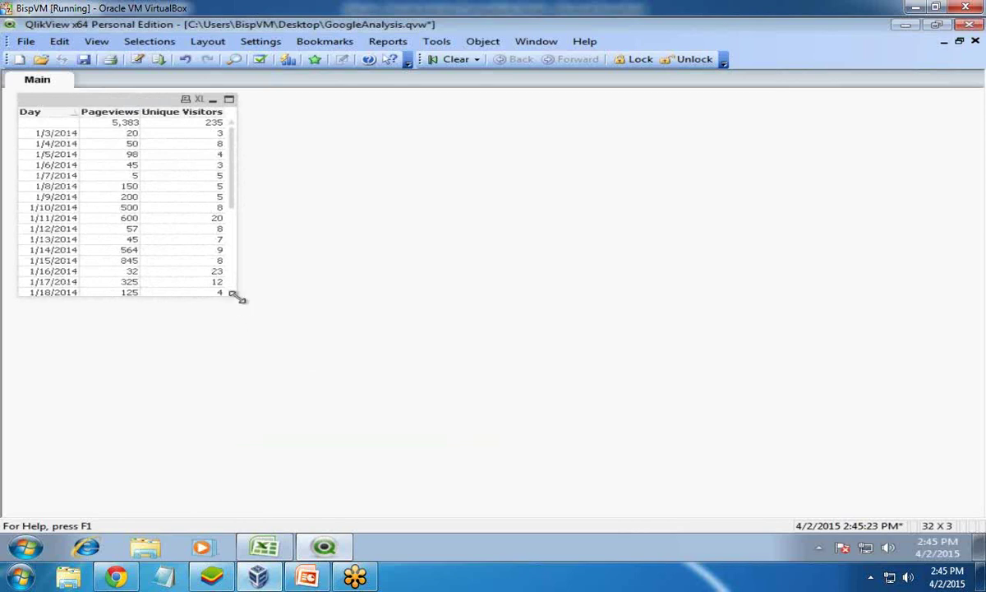
{"action": "mouse_move", "coordinate": [237, 296]}
{"action": "left_mouse_down"}
{"action": "mouse_move", "coordinate": [198, 295]}
{"action": "mouse_move", "coordinate": [238, 299]}
{"action": "left_mouse_up"}
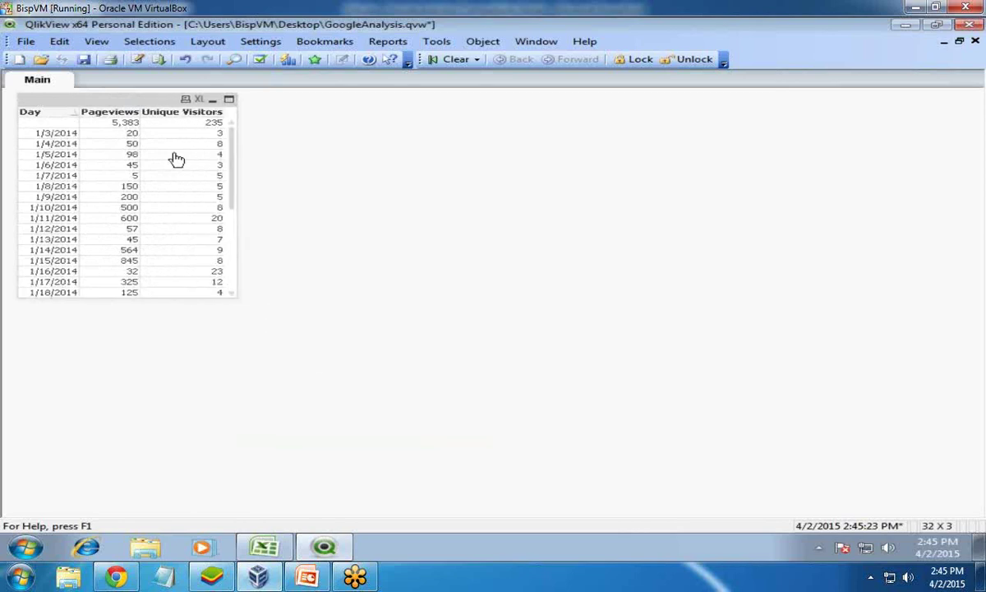
{"action": "right_click", "coordinate": [354, 138]}
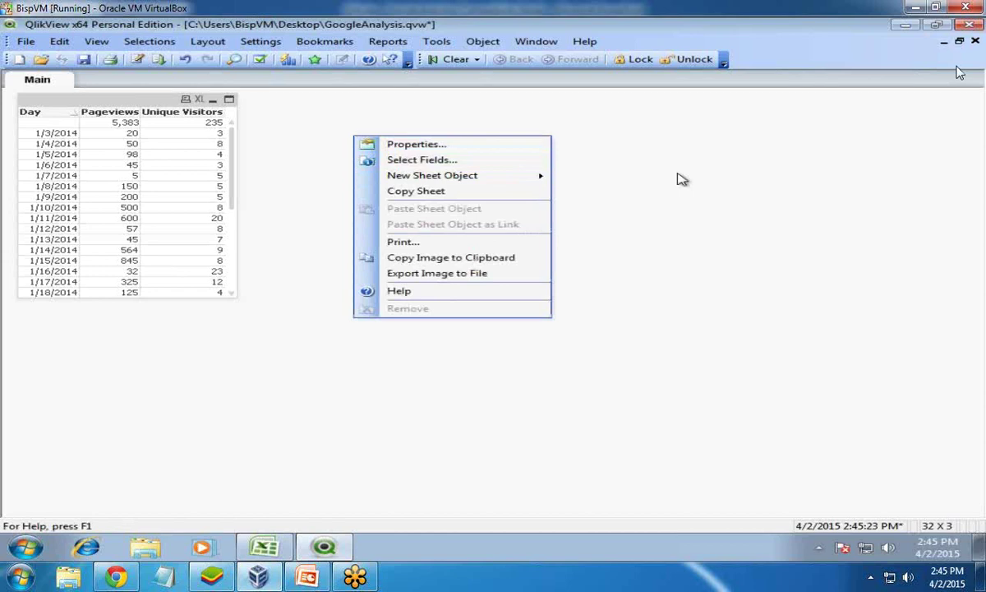
Start a new Line Chart with window title 'Google Analysis'
{"action": "mouse_move", "coordinate": [493, 175]}
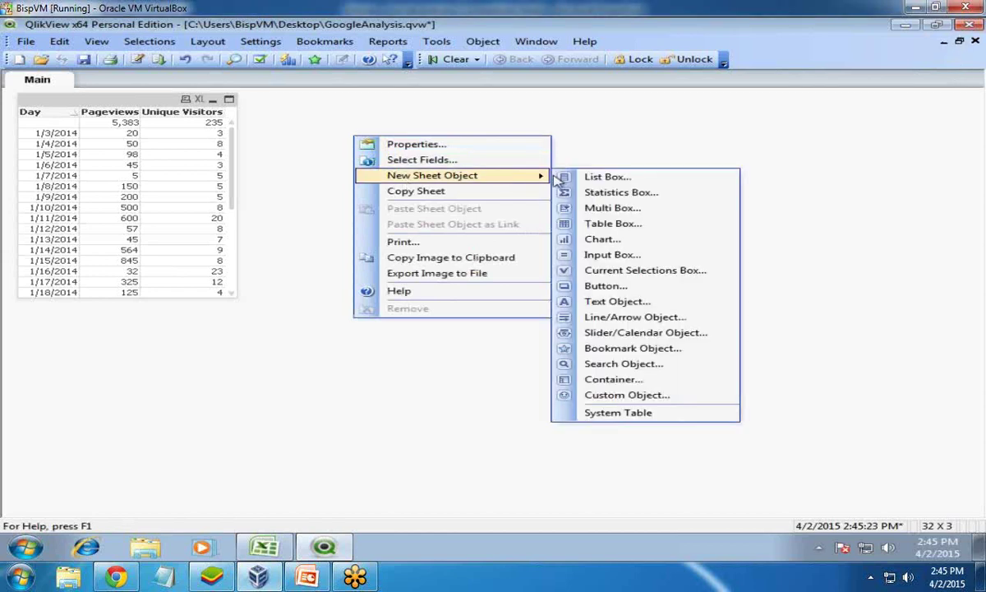
{"action": "left_click", "coordinate": [600, 239]}
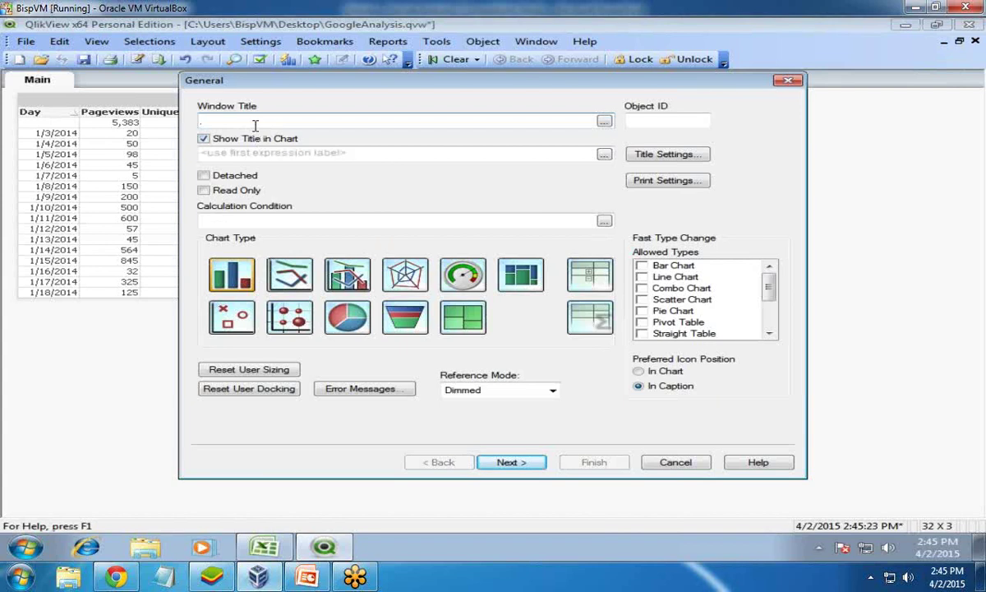
{"action": "type", "text": "Google Analys"}
{"action": "type", "text": "is"}
{"action": "left_click", "coordinate": [292, 276]}
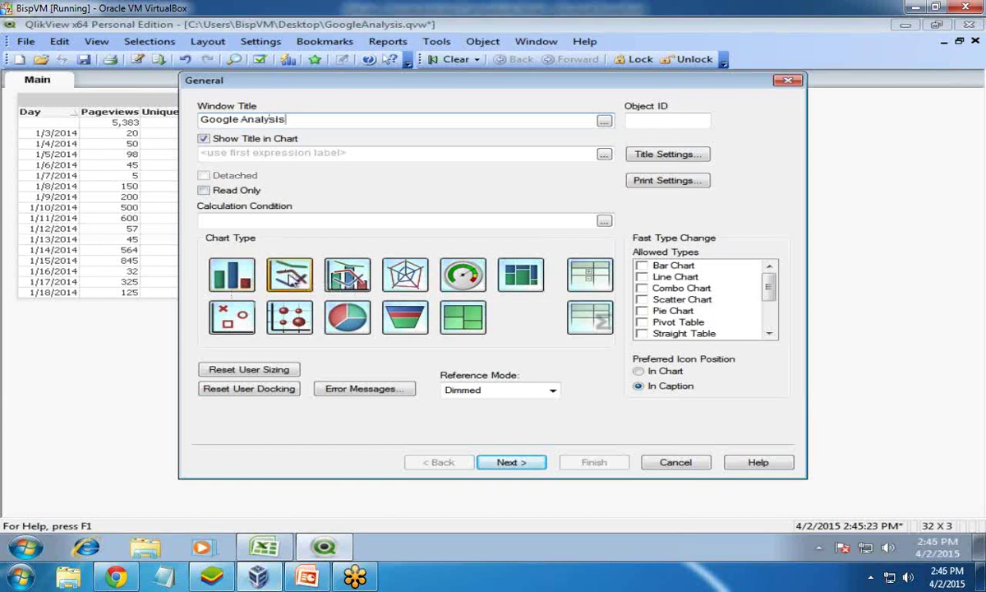
{"action": "left_click", "coordinate": [514, 463]}
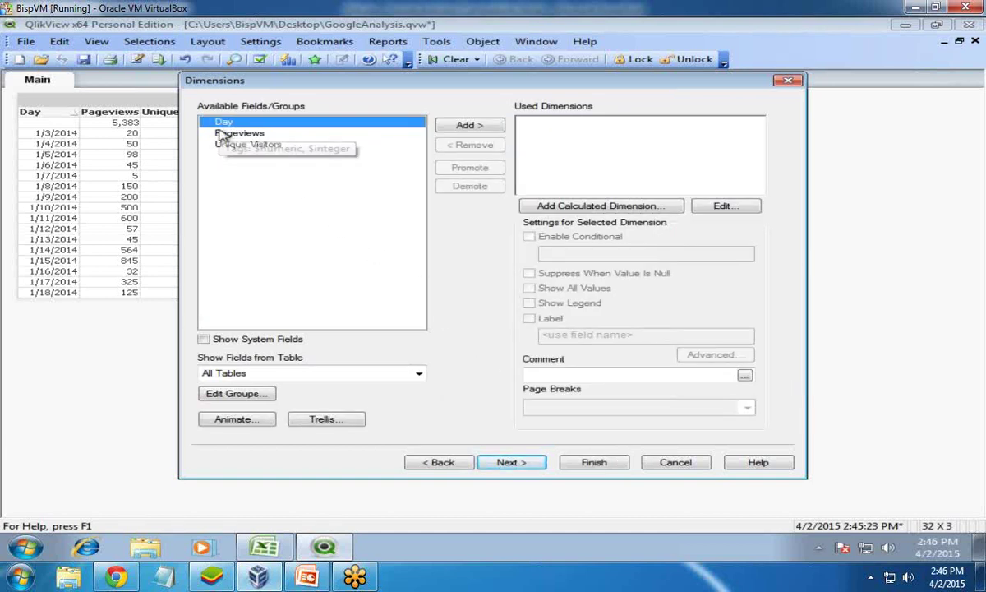
Use Day as the chart dimension and Pageviews as the first expression
{"action": "left_click", "coordinate": [484, 125]}
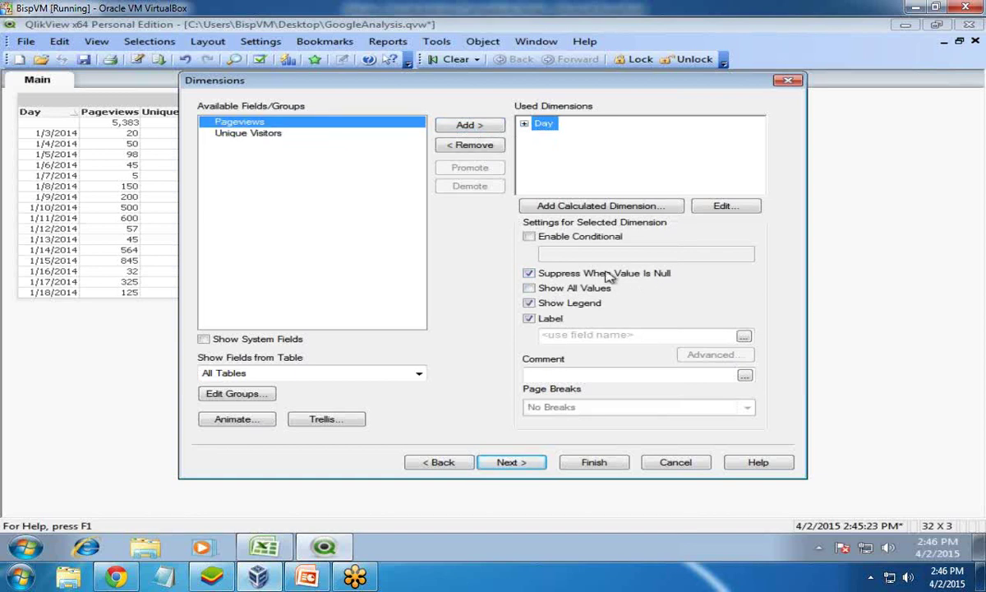
{"action": "left_click", "coordinate": [510, 462]}
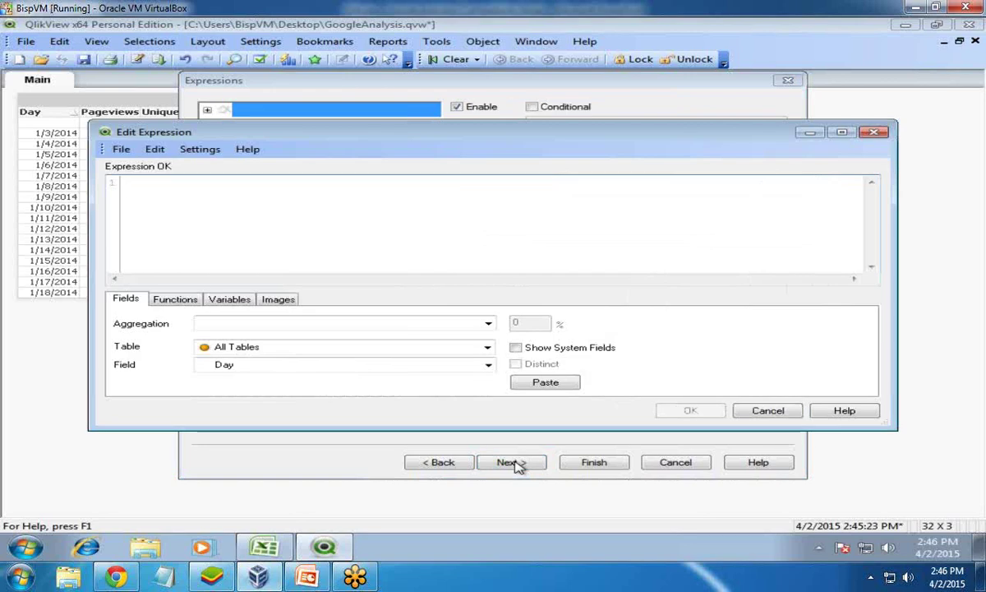
{"action": "left_click", "coordinate": [250, 366]}
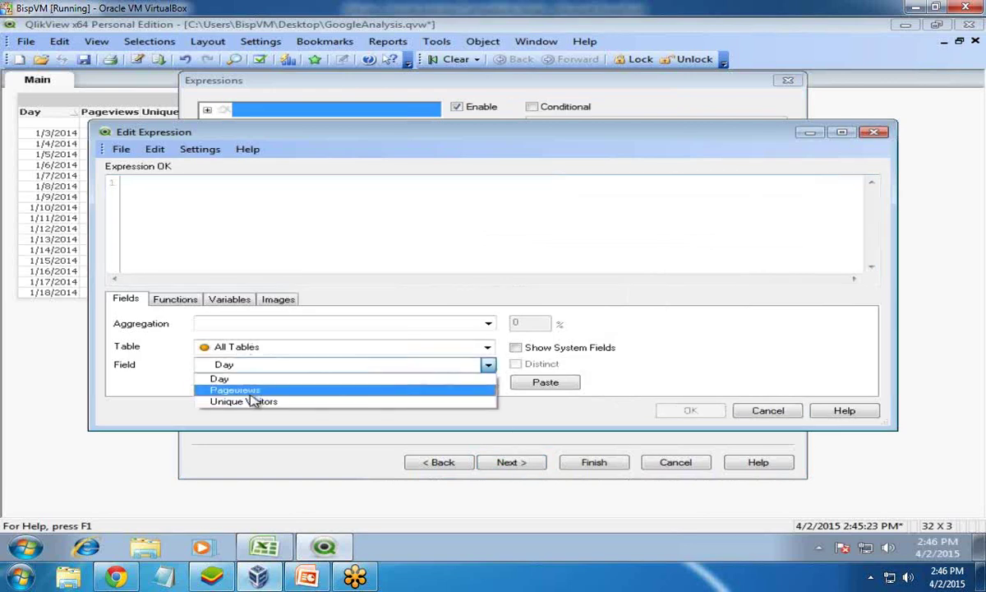
{"action": "left_click", "coordinate": [247, 381]}
{"action": "left_click", "coordinate": [532, 384]}
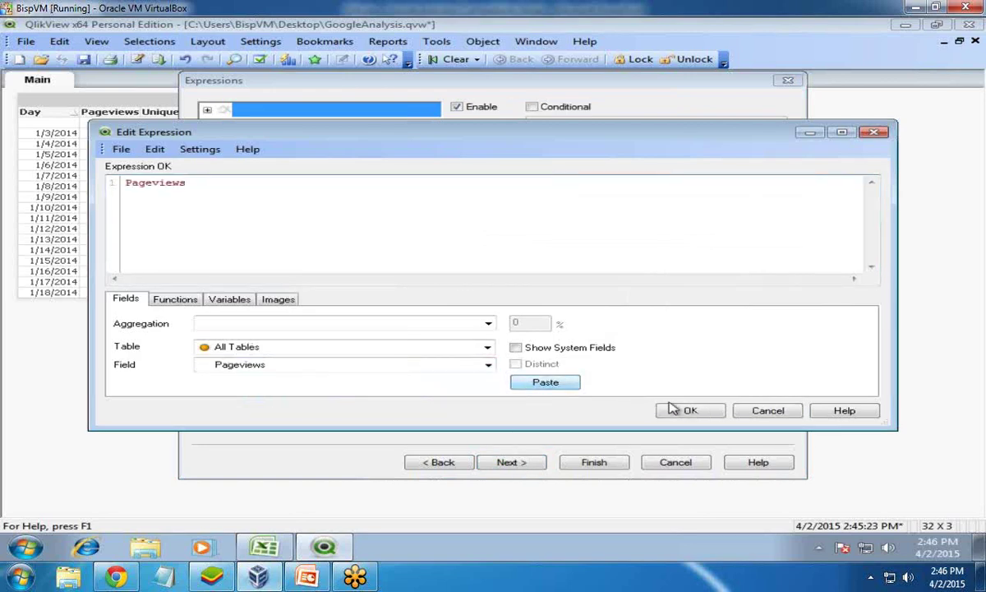
{"action": "left_click", "coordinate": [689, 411]}
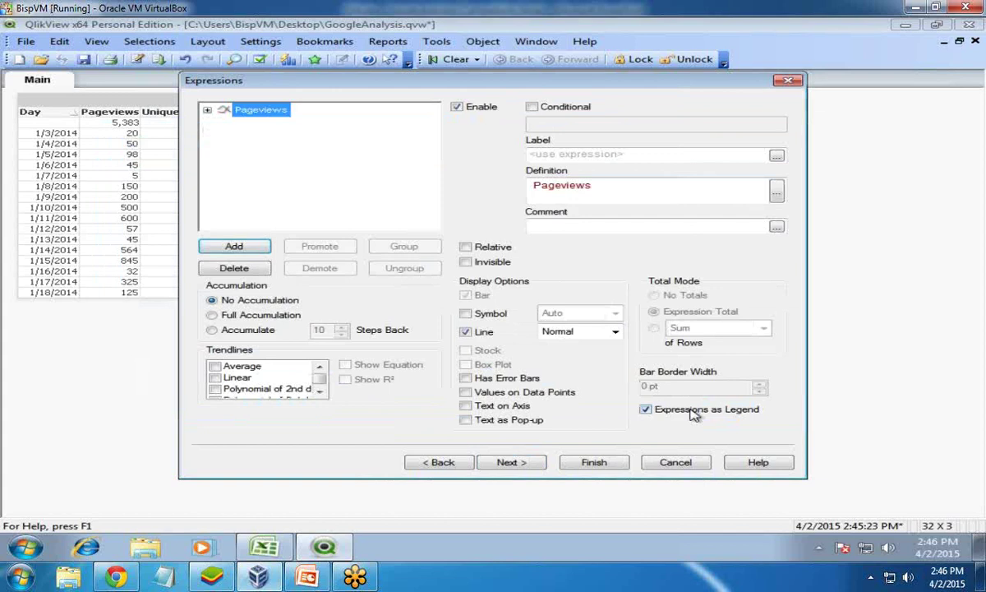
Add Unique Visitors as a second expression, finish the chart and place it beside the table box
{"action": "left_click", "coordinate": [235, 244]}
{"action": "left_click", "coordinate": [345, 364]}
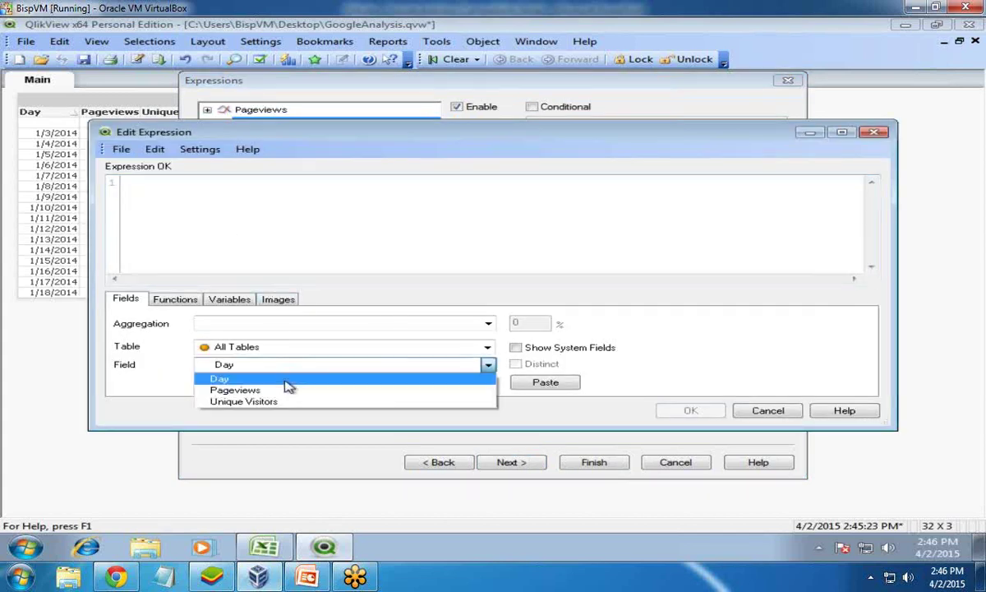
{"action": "left_click", "coordinate": [282, 403]}
{"action": "left_click", "coordinate": [535, 382]}
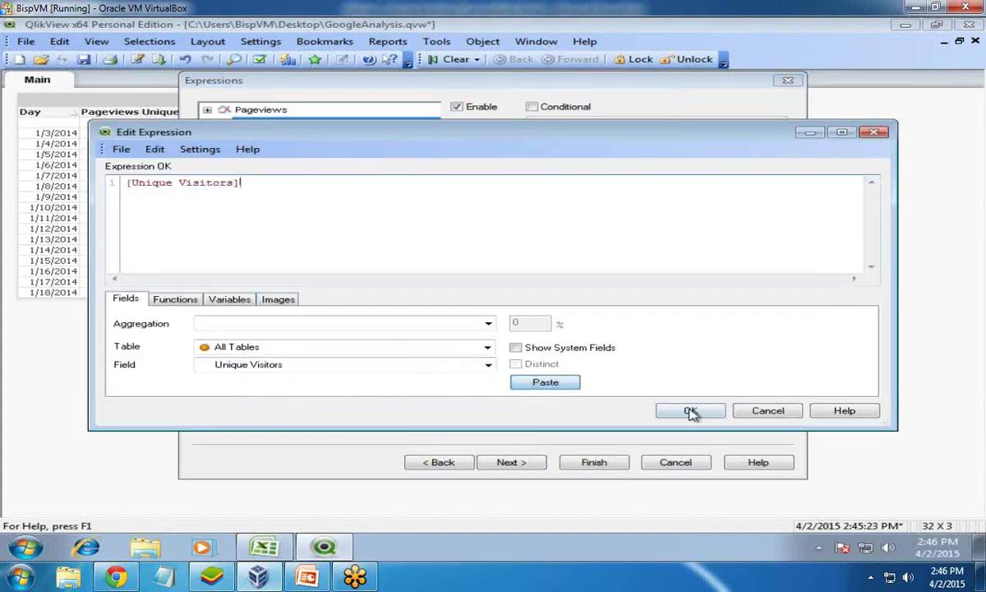
{"action": "left_click", "coordinate": [691, 410]}
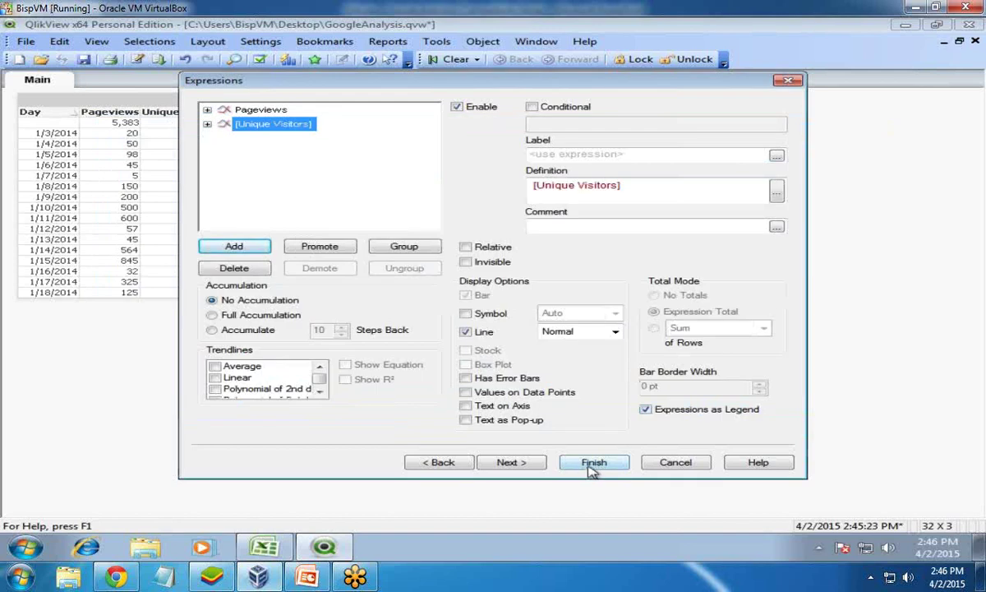
{"action": "left_click", "coordinate": [594, 462]}
{"action": "left_click_drag", "start_coordinate": [480, 143], "coordinate": [382, 127]}
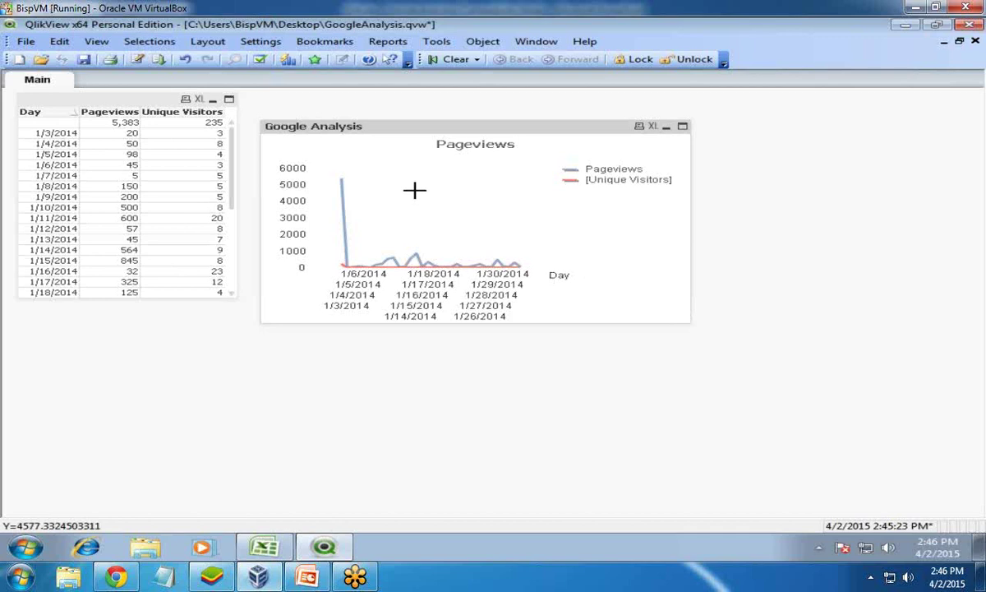
Move the Pageviews axis to the right side of the Google Analysis chart
{"action": "right_click", "coordinate": [386, 132]}
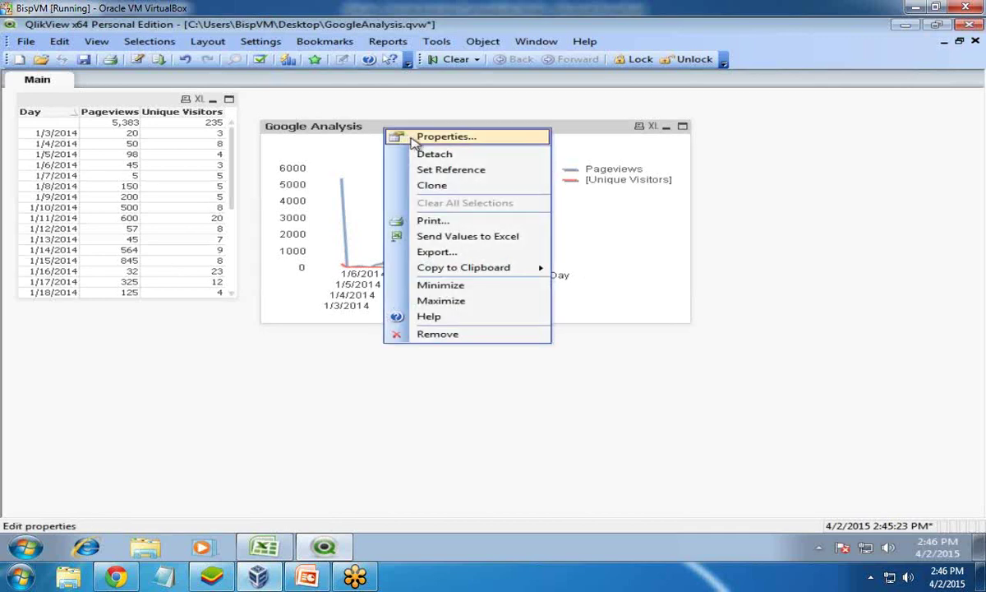
{"action": "left_click", "coordinate": [413, 139]}
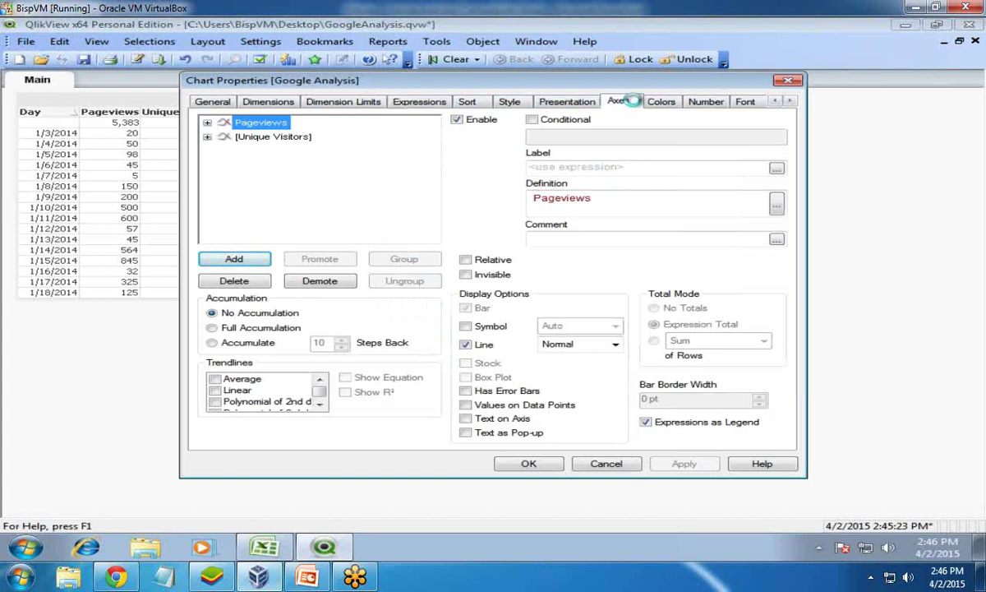
{"action": "left_click", "coordinate": [615, 99]}
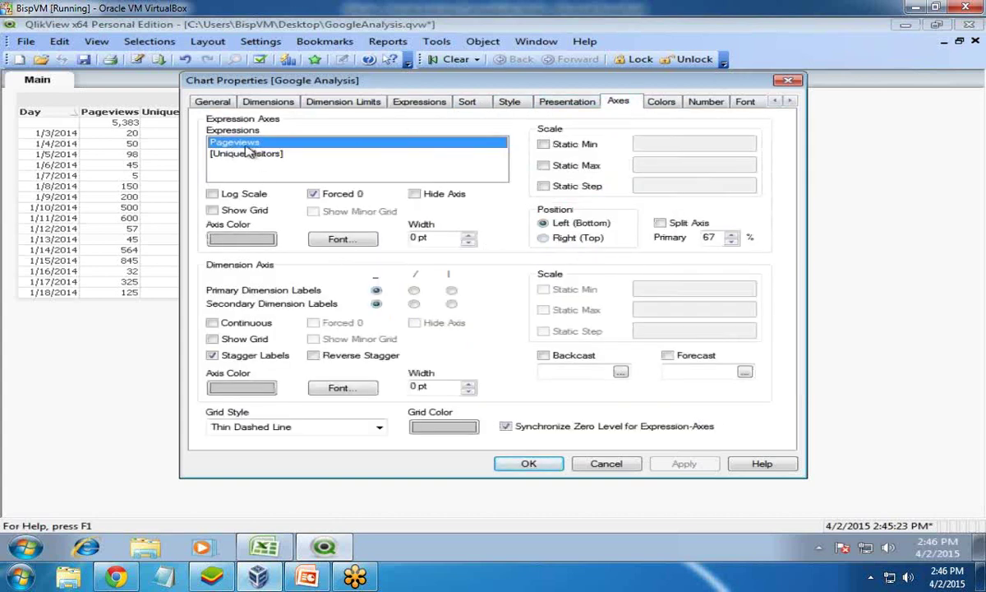
{"action": "left_click", "coordinate": [241, 158]}
{"action": "left_click", "coordinate": [227, 142]}
{"action": "left_click", "coordinate": [221, 153]}
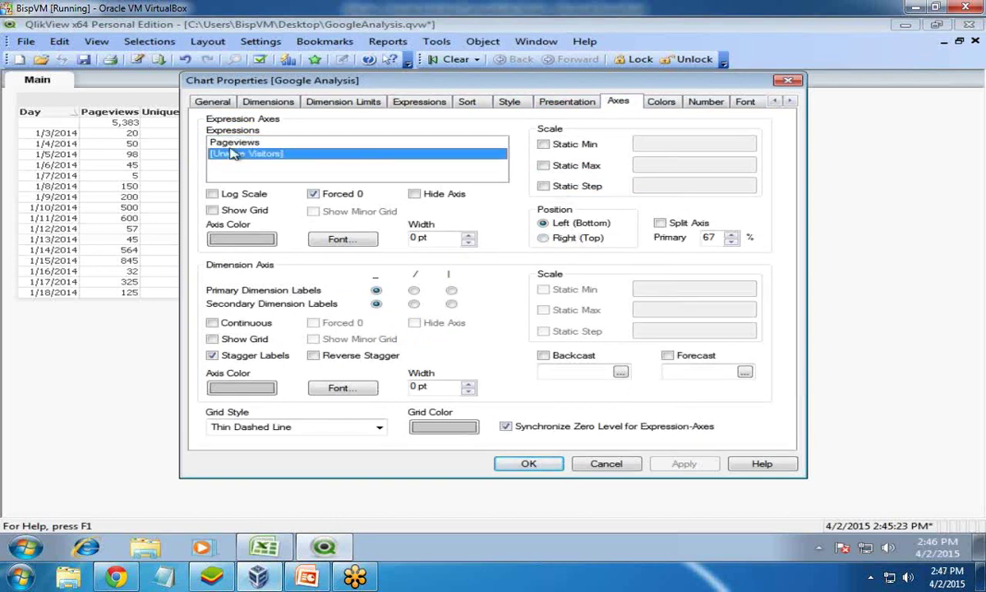
{"action": "left_click", "coordinate": [234, 145]}
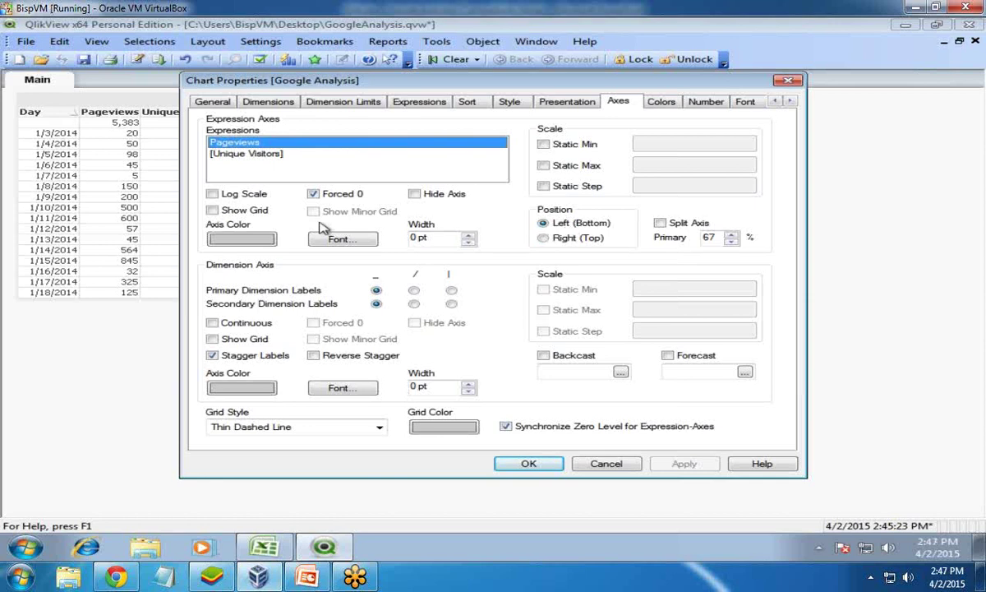
{"action": "left_click", "coordinate": [543, 238]}
{"action": "left_click", "coordinate": [682, 465]}
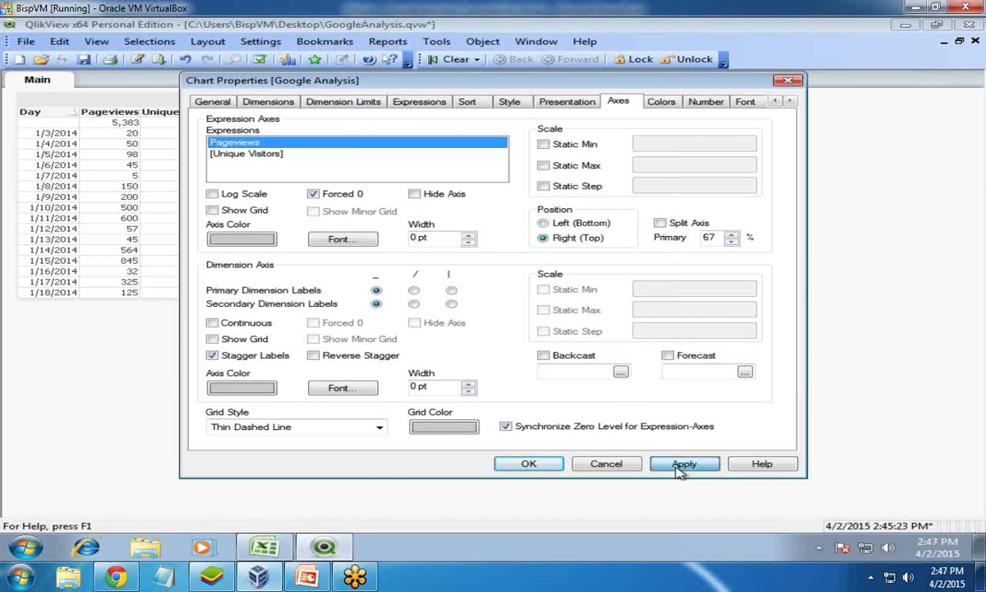
{"action": "left_click", "coordinate": [528, 465]}
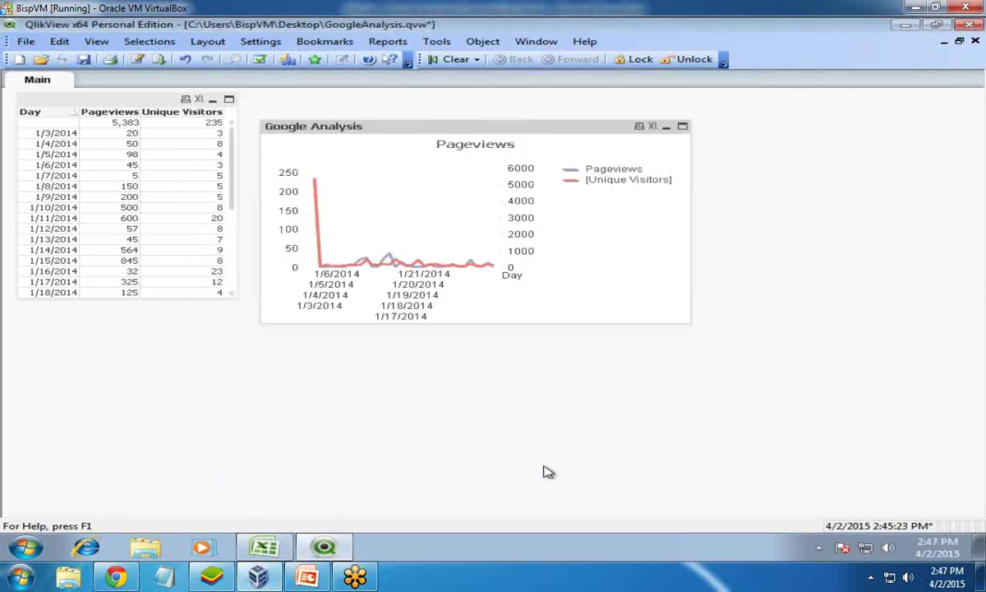
Shift the chart slightly up-left and widen it to show dates through 2/1/2014
{"action": "right_click", "coordinate": [402, 136]}
{"action": "left_click", "coordinate": [413, 141]}
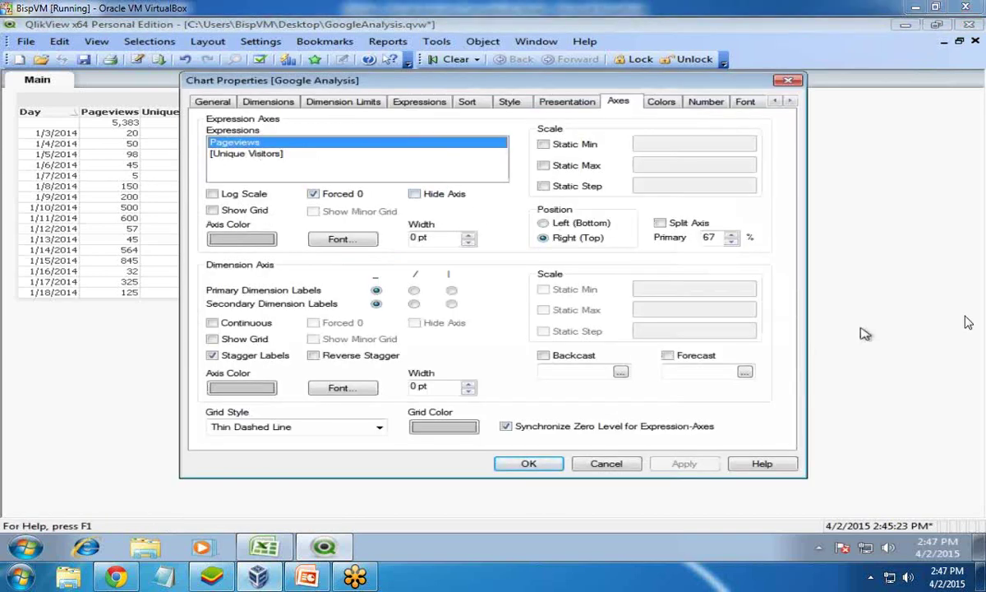
{"action": "key", "text": "Return"}
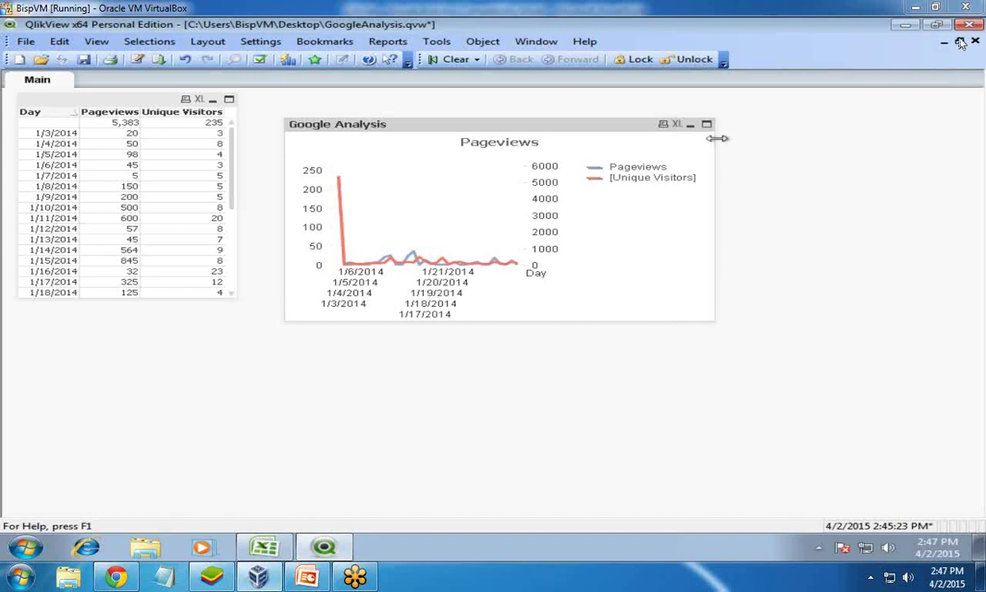
{"action": "left_click_drag", "start_coordinate": [493, 132], "coordinate": [462, 123]}
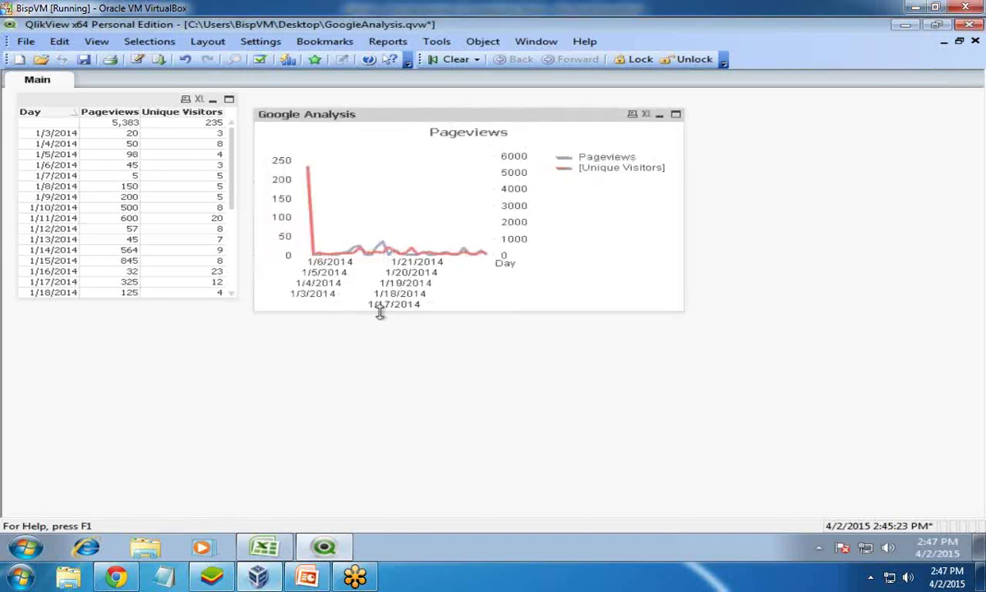
{"action": "left_click_drag", "start_coordinate": [684, 303], "coordinate": [895, 302]}
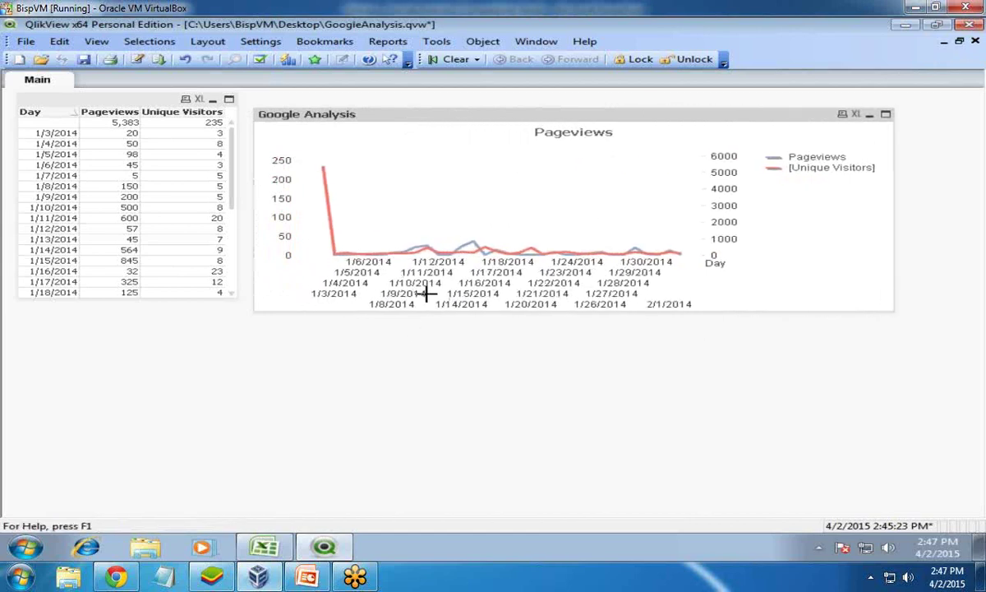
Set the primary and secondary dimension labels to diagonal '/' and apply
{"action": "right_click", "coordinate": [387, 122]}
{"action": "left_click", "coordinate": [397, 128]}
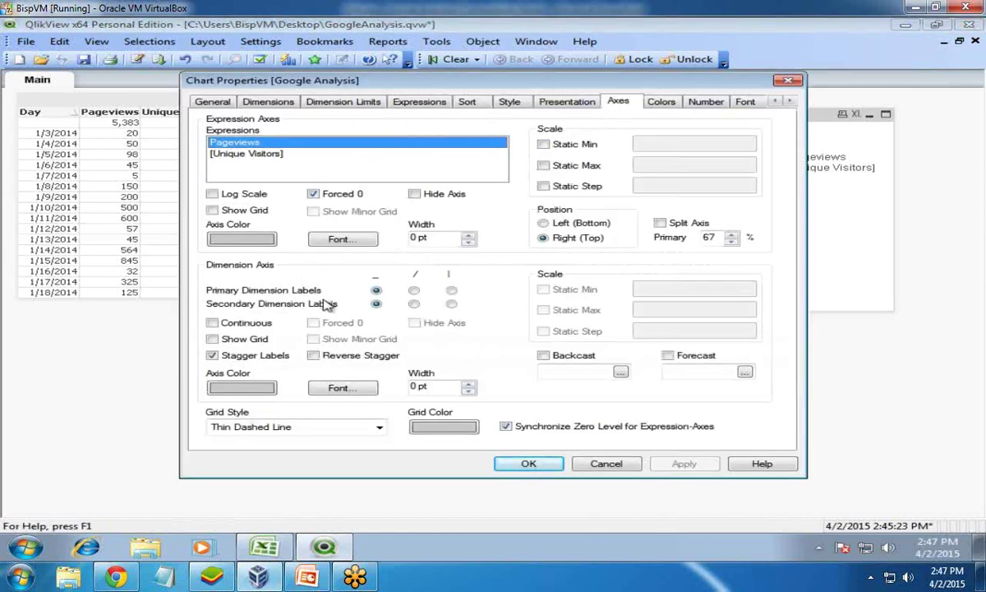
{"action": "left_click", "coordinate": [413, 302]}
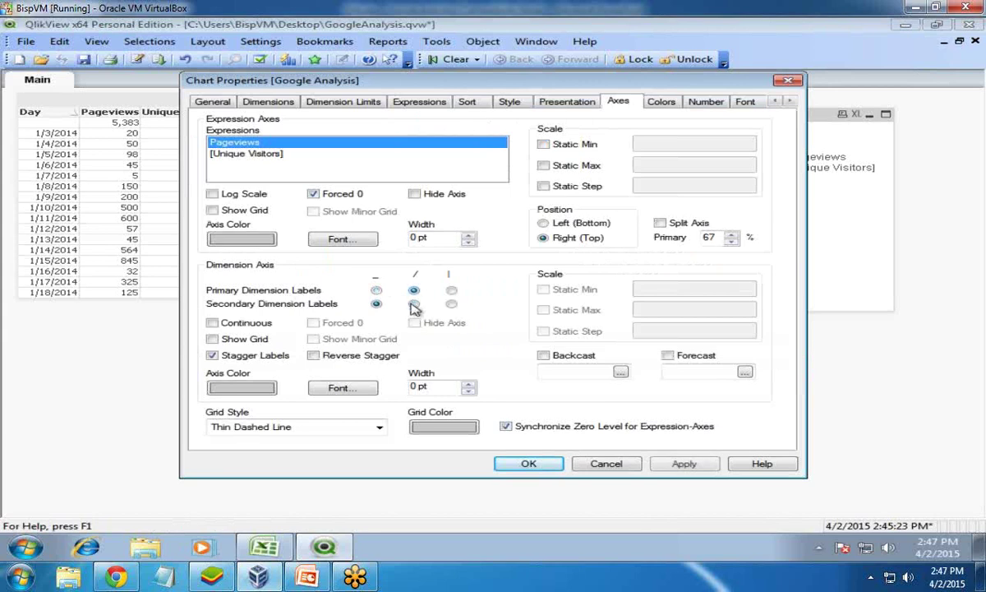
{"action": "left_click", "coordinate": [415, 288]}
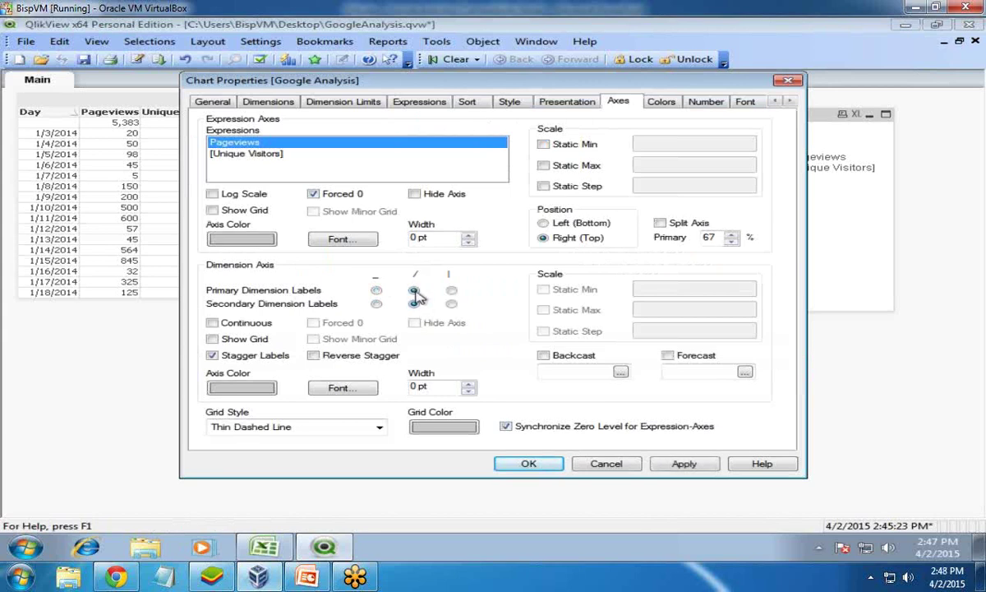
{"action": "left_click", "coordinate": [275, 156]}
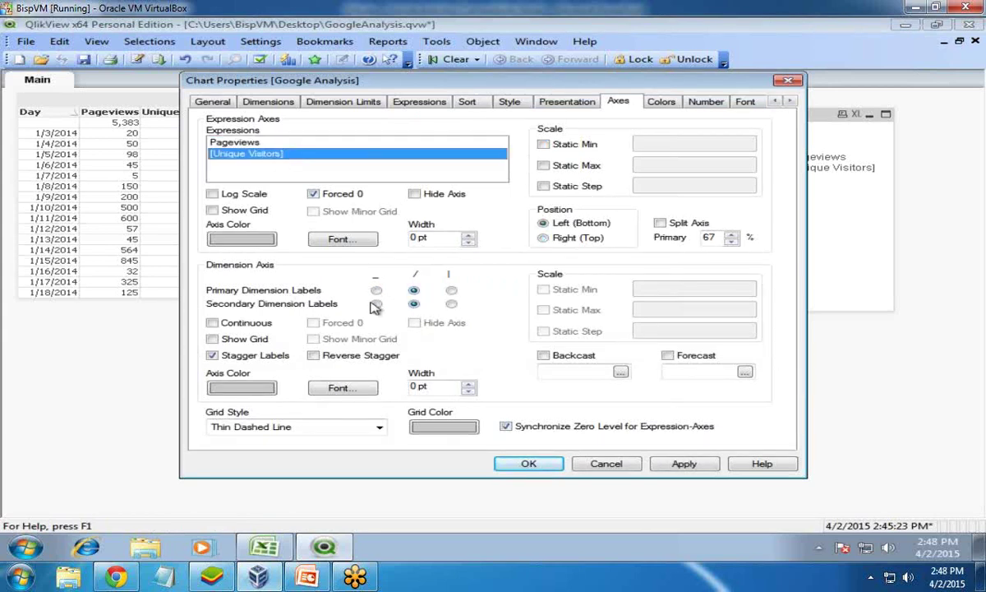
{"action": "left_click", "coordinate": [245, 142]}
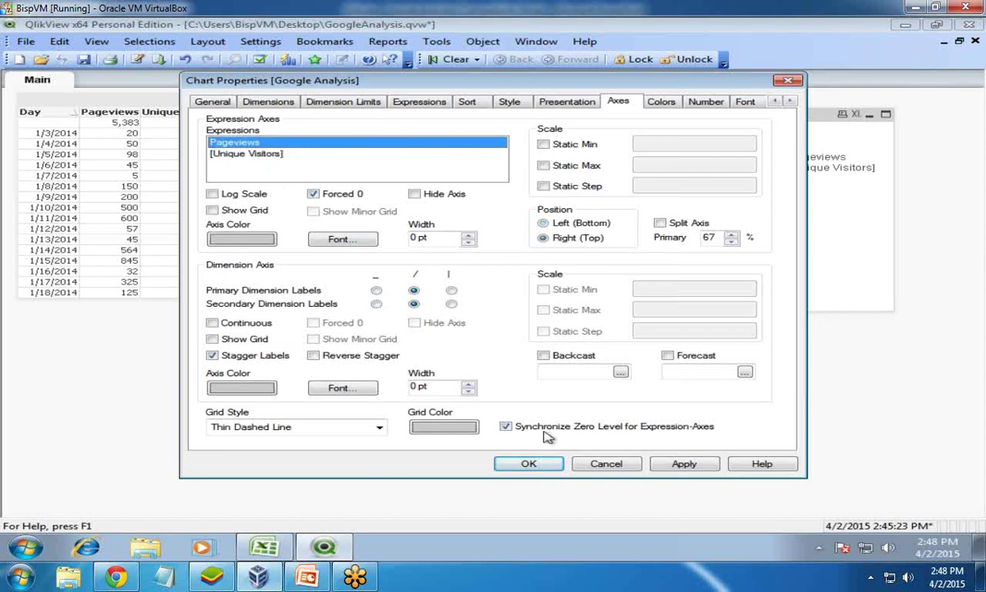
{"action": "left_click", "coordinate": [686, 464]}
Edit the Day dimension's expression from the chart's Dimensions settings
{"action": "left_click_drag", "start_coordinate": [553, 86], "coordinate": [623, 381]}
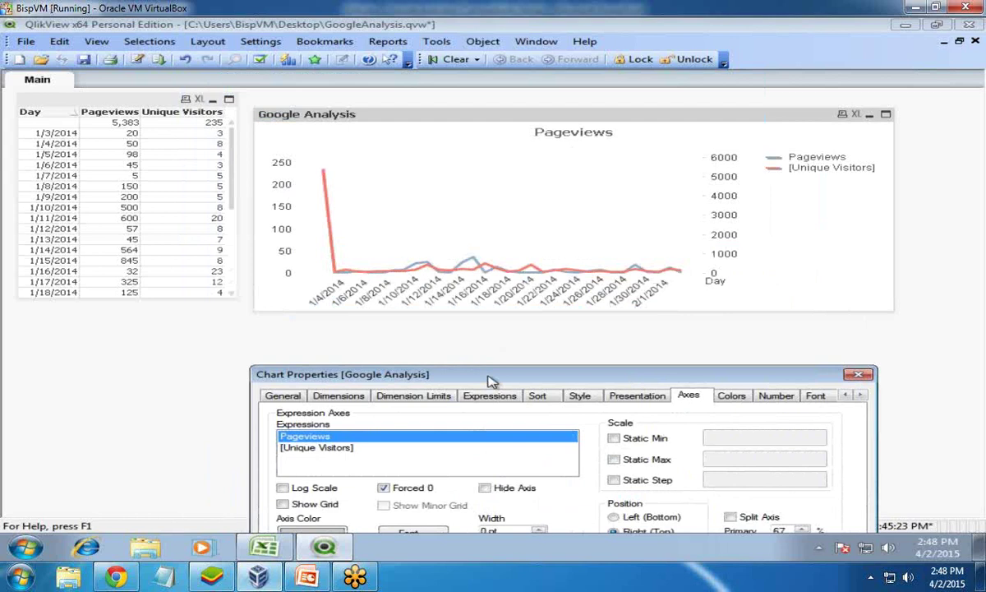
{"action": "left_click_drag", "start_coordinate": [487, 377], "coordinate": [485, 357]}
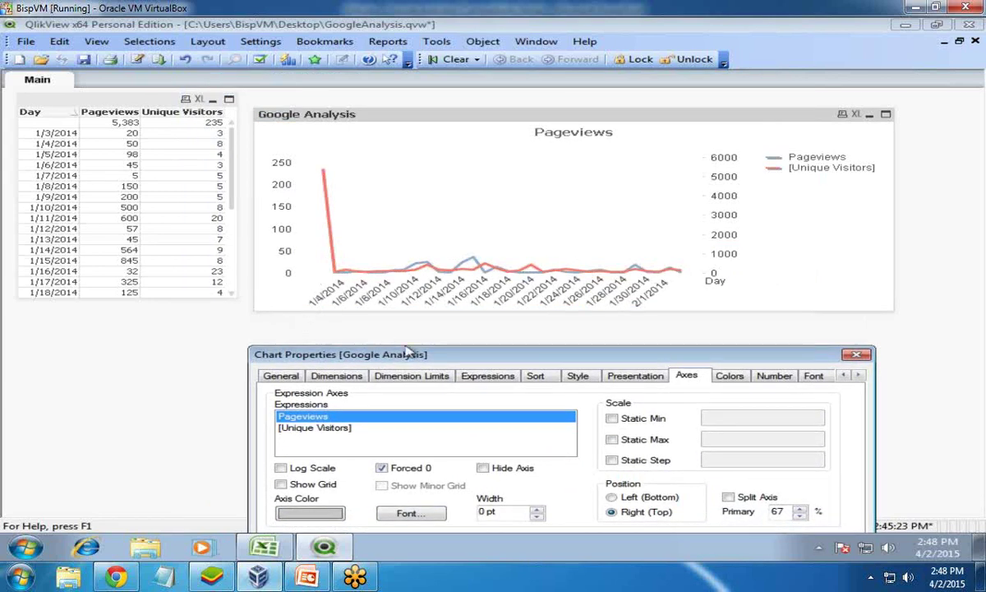
{"action": "left_click_drag", "start_coordinate": [403, 361], "coordinate": [406, 341]}
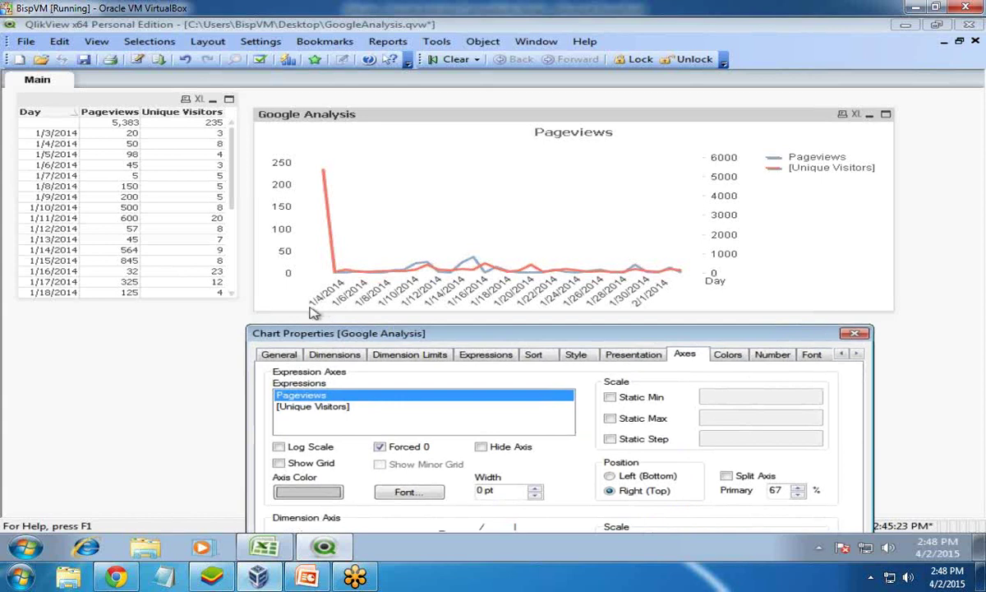
{"action": "left_click_drag", "start_coordinate": [380, 335], "coordinate": [351, 120]}
{"action": "left_click", "coordinate": [305, 140]}
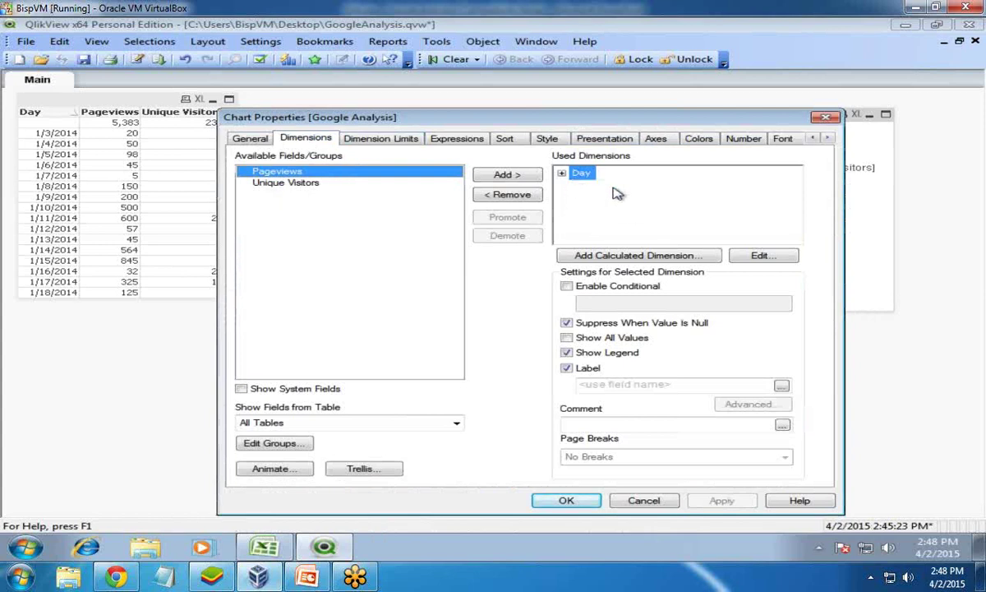
{"action": "left_click", "coordinate": [760, 257]}
Replace the Day expression with a first, faulty attempt at Date(Day,'DD/MM')
{"action": "left_click_drag", "start_coordinate": [198, 183], "coordinate": [57, 187]}
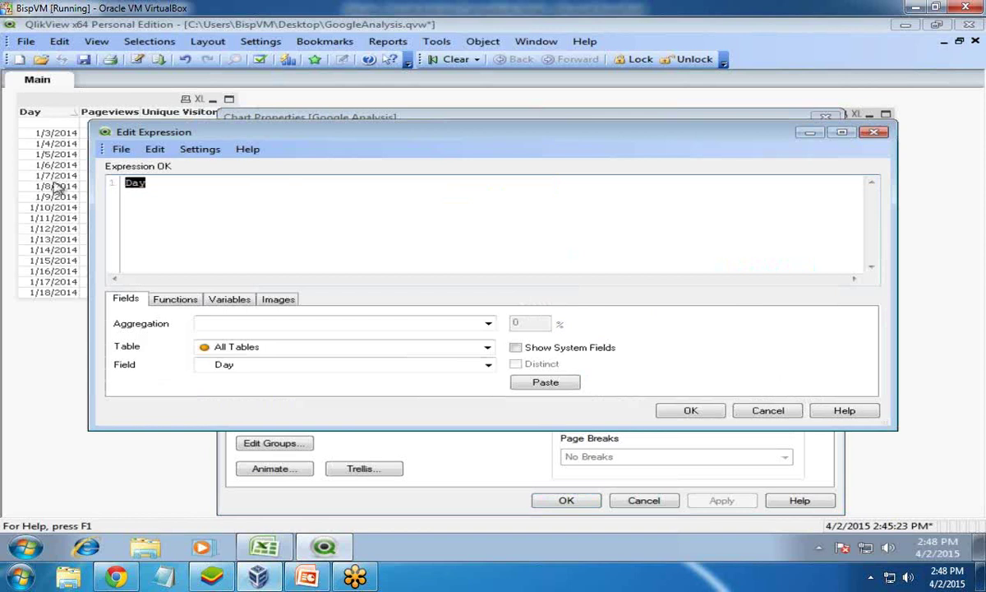
{"action": "key", "text": "Delete"}
{"action": "type", "text": "="}
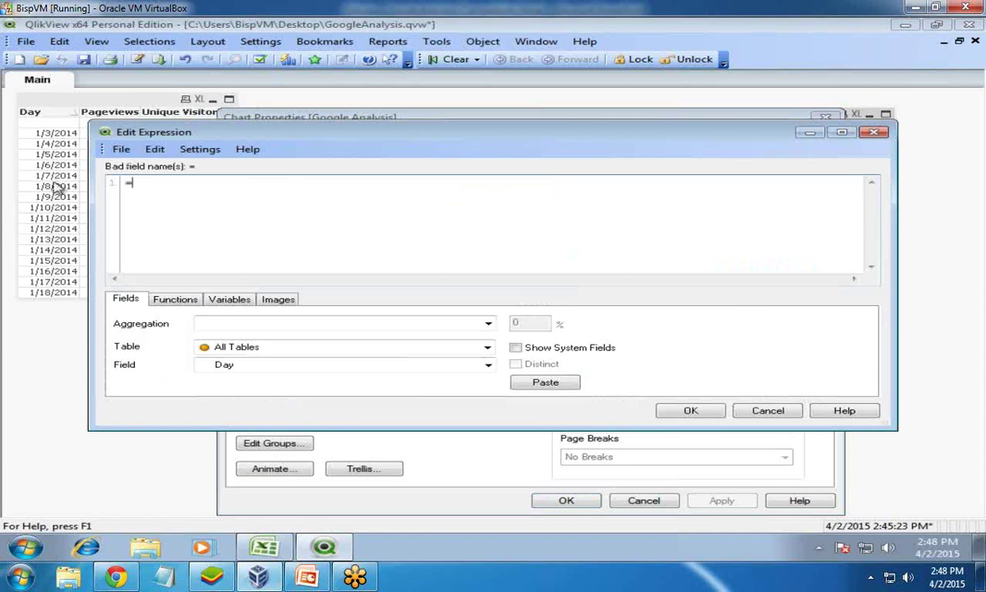
{"action": "type", "text": "date"}
{"action": "key", "text": "Up"}
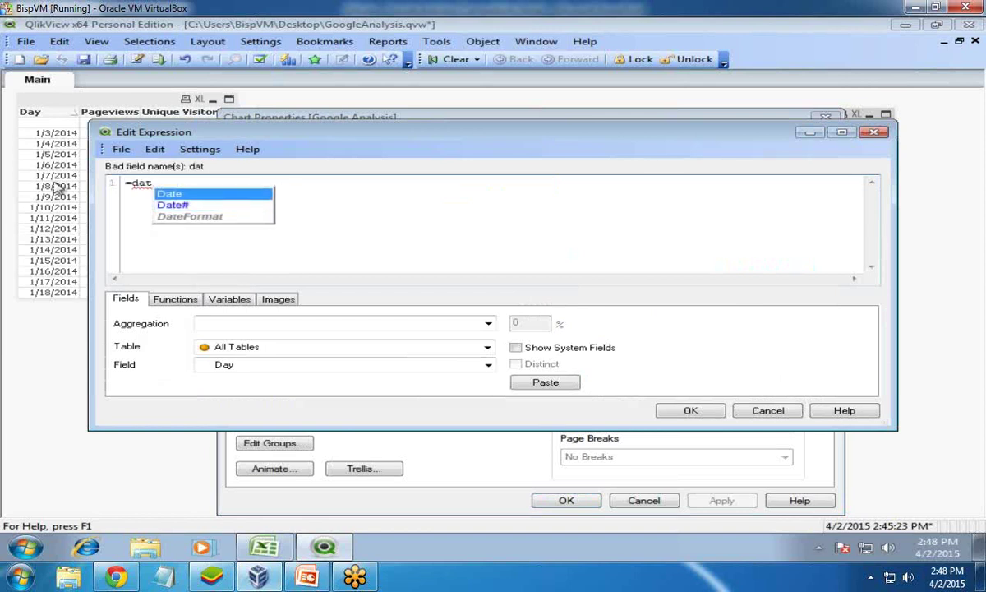
{"action": "key", "text": "Return"}
{"action": "type", "text": "(days"}
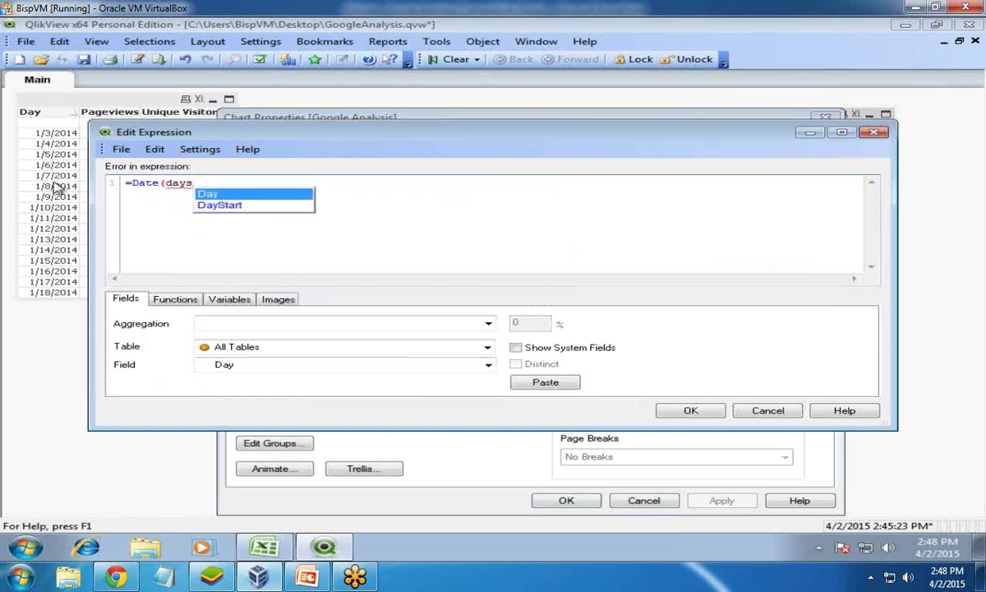
{"action": "key", "text": "Escape"}
{"action": "type", "text": ","}
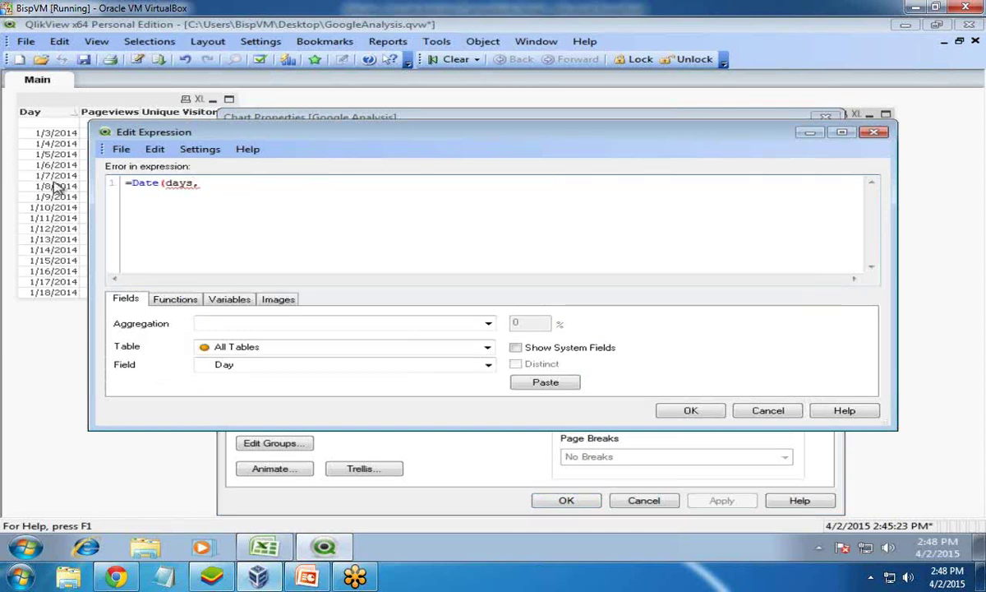
{"action": "key", "text": "BackSpace"}
{"action": "key", "text": "Escape"}
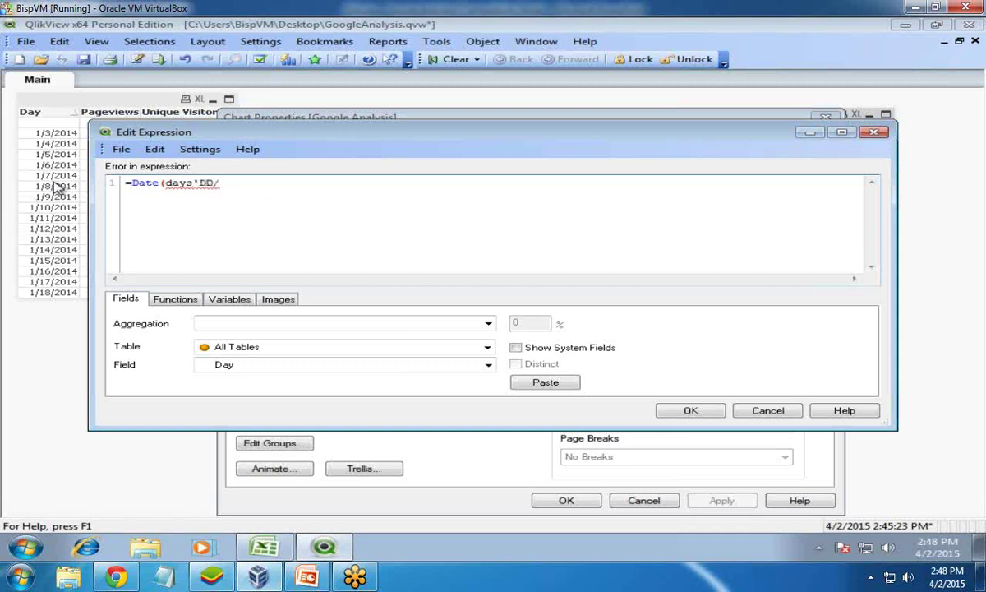
{"action": "type", "text": "'DD/MM')"}
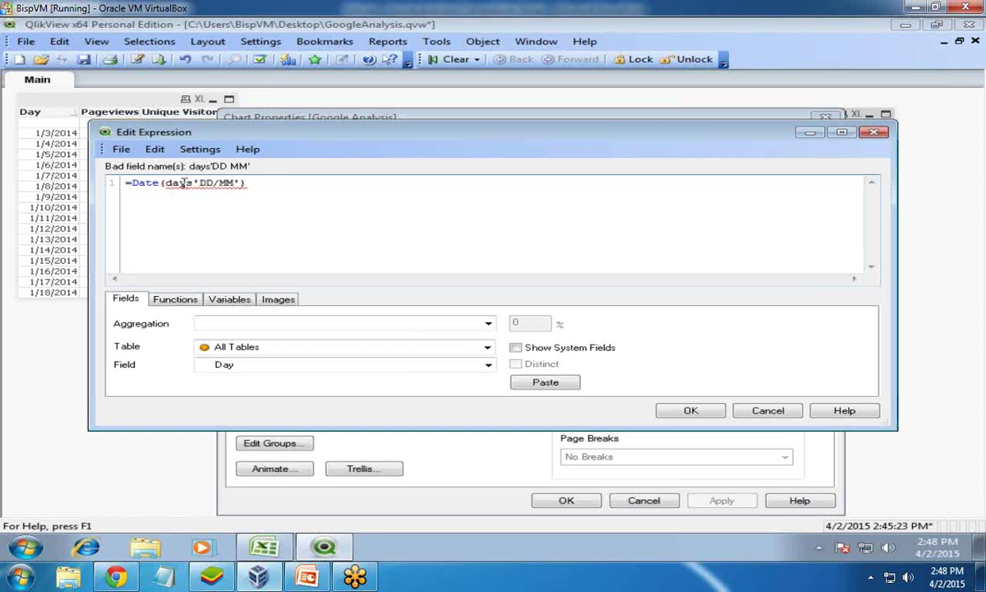
{"action": "type", "text": ","}
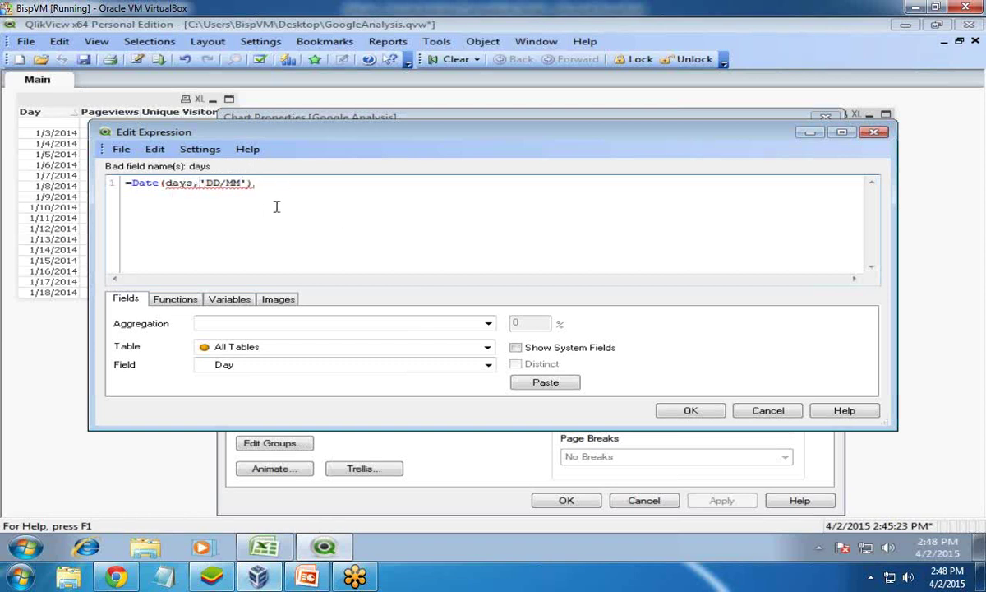
Retype the dimension as =Date(Day,'DD/MM') and confirm it
{"action": "left_click_drag", "start_coordinate": [275, 187], "coordinate": [104, 180]}
{"action": "key", "text": "BackSpace"}
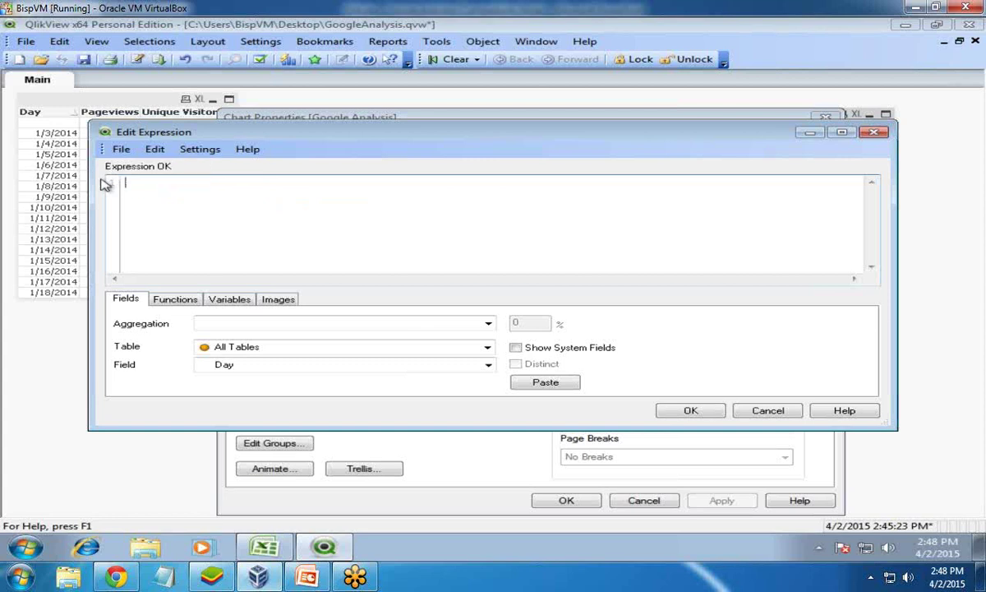
{"action": "type", "text": "=da"}
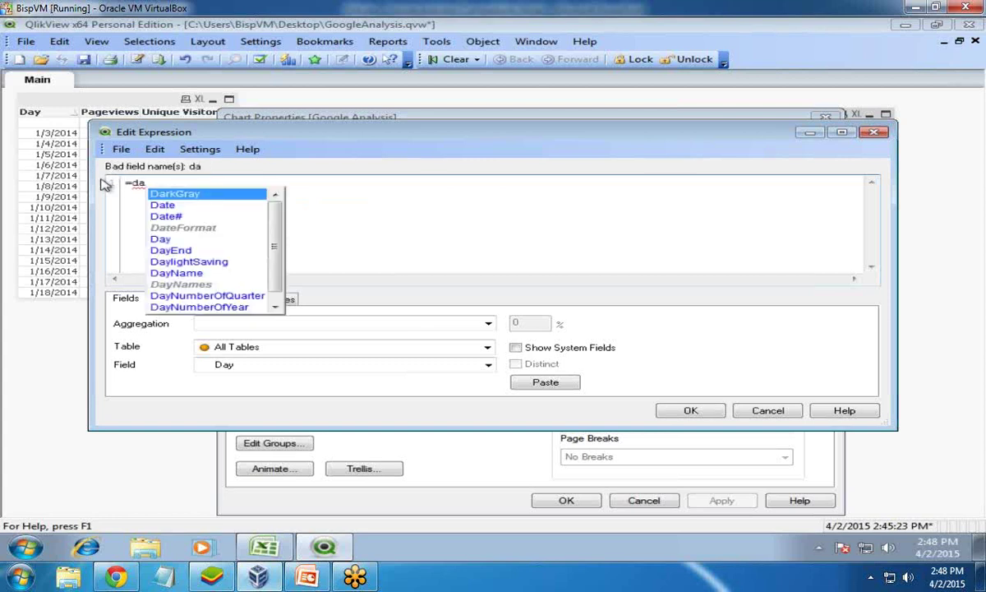
{"action": "type", "text": "te"}
{"action": "key", "text": "Return"}
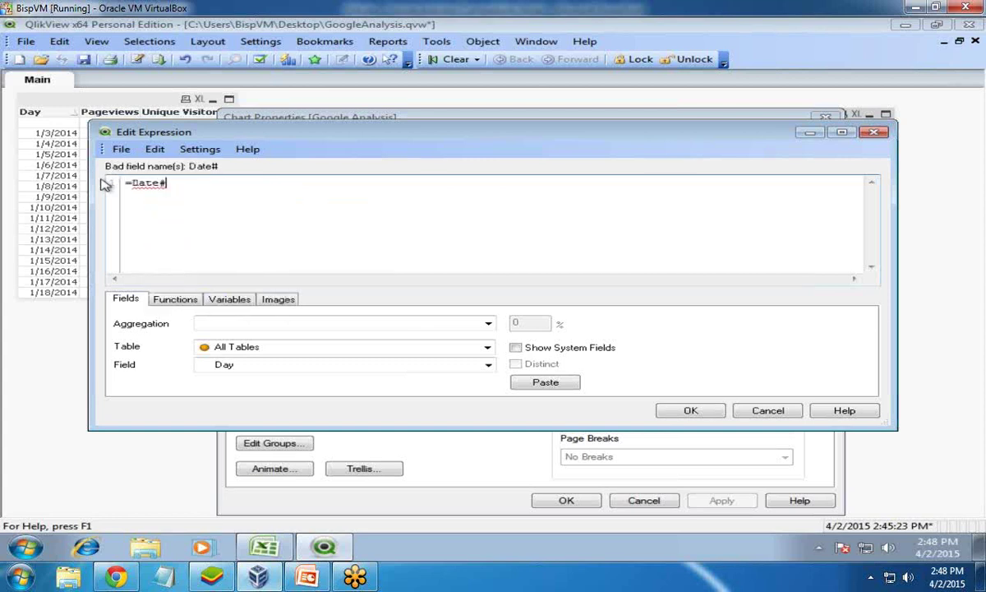
{"action": "key", "text": "BackSpace"}
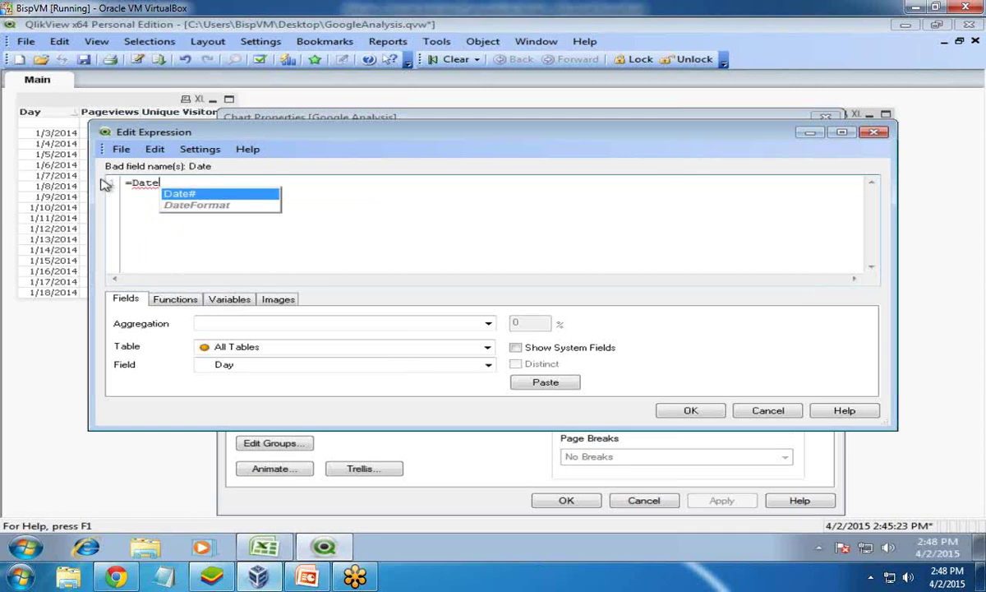
{"action": "key", "text": "BackSpace"}
{"action": "key", "text": "BackSpace"}
{"action": "key", "text": "BackSpace"}
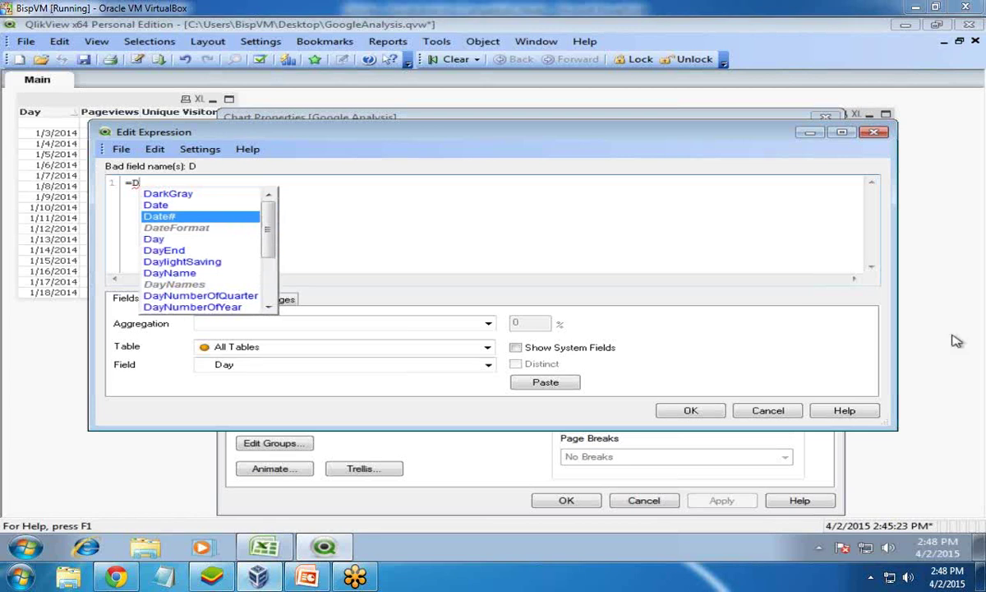
{"action": "type", "text": "ate"}
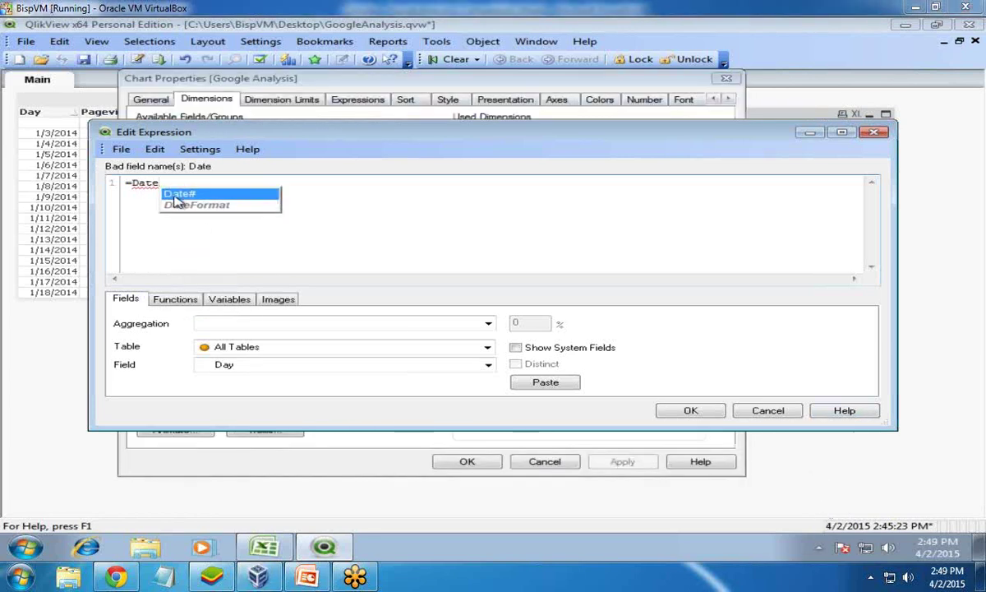
{"action": "left_click", "coordinate": [349, 181]}
{"action": "type", "text": "("}
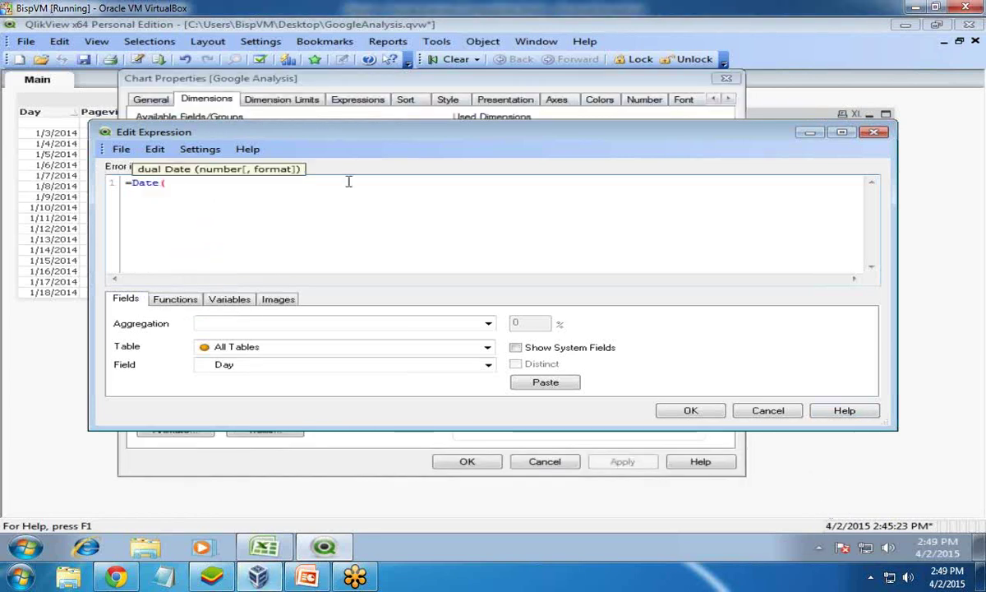
{"action": "type", "text": "d"}
{"action": "key", "text": "Down"}
{"action": "key", "text": "Down"}
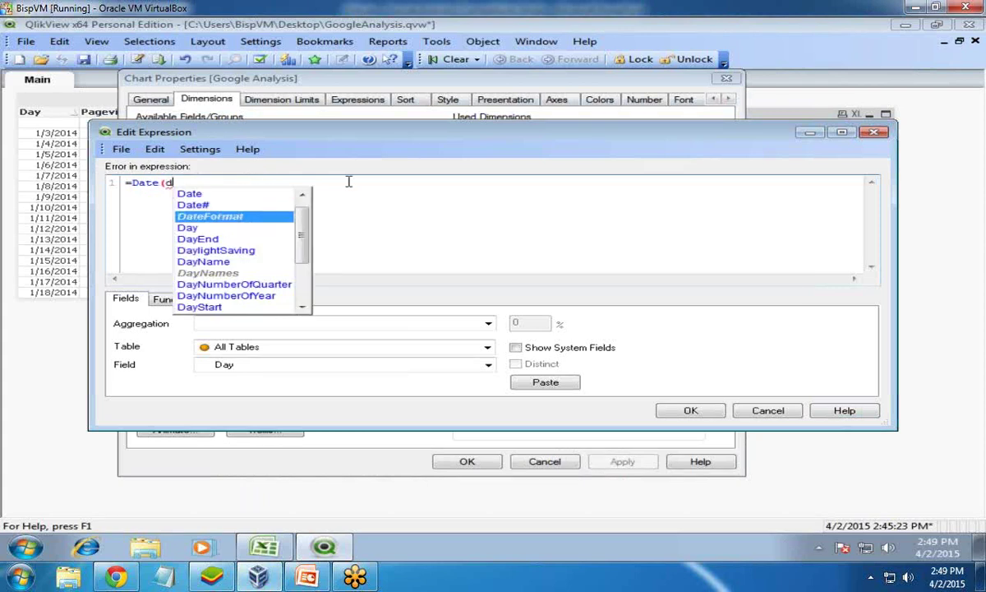
{"action": "key", "text": "Return"}
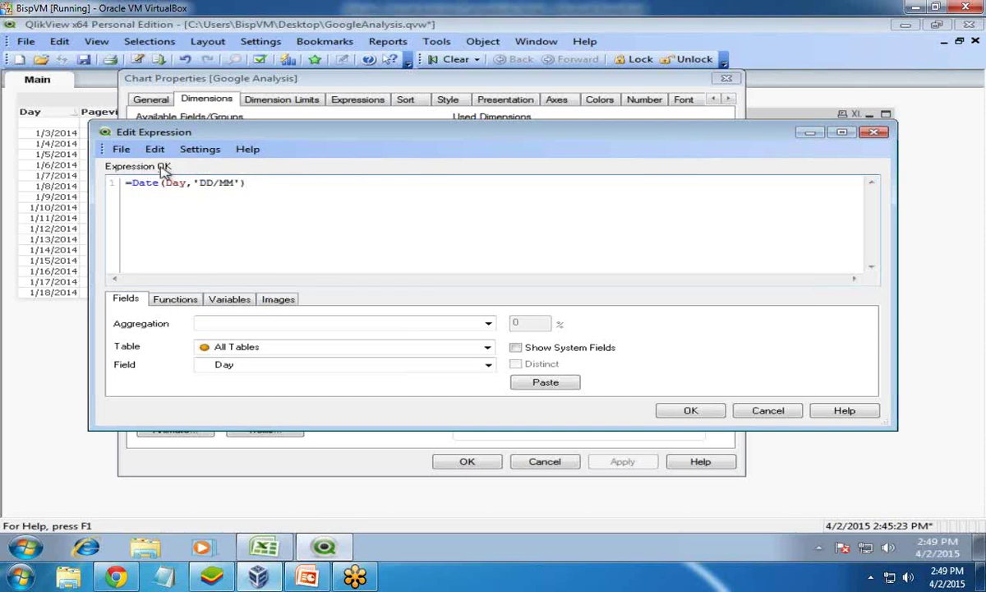
{"action": "left_click", "coordinate": [693, 410]}
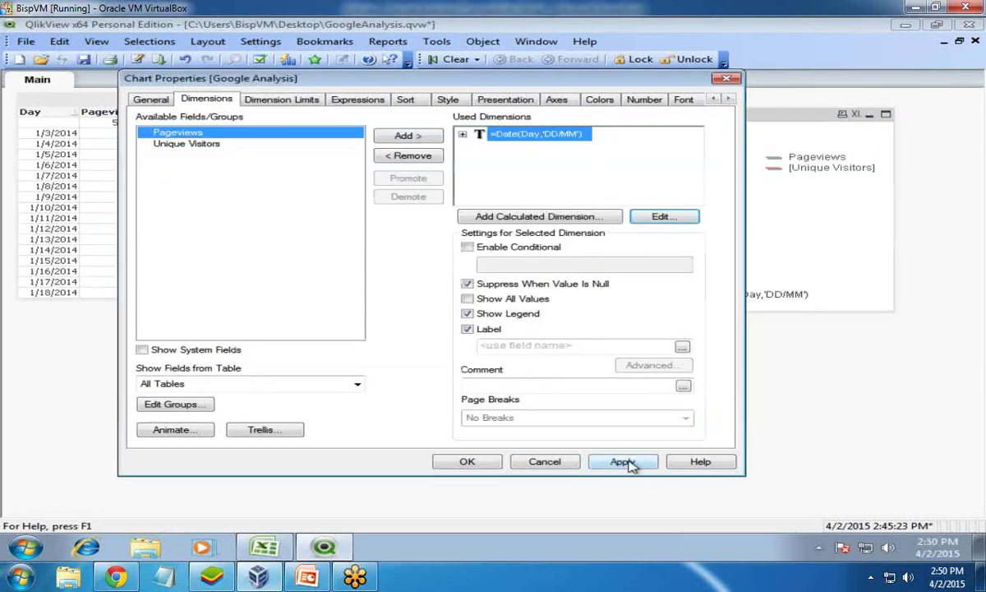
Apply the DD/MM day dimension, move the Google Analysis chart beside the table, then select 10/01–11/01
{"action": "left_click", "coordinate": [622, 462]}
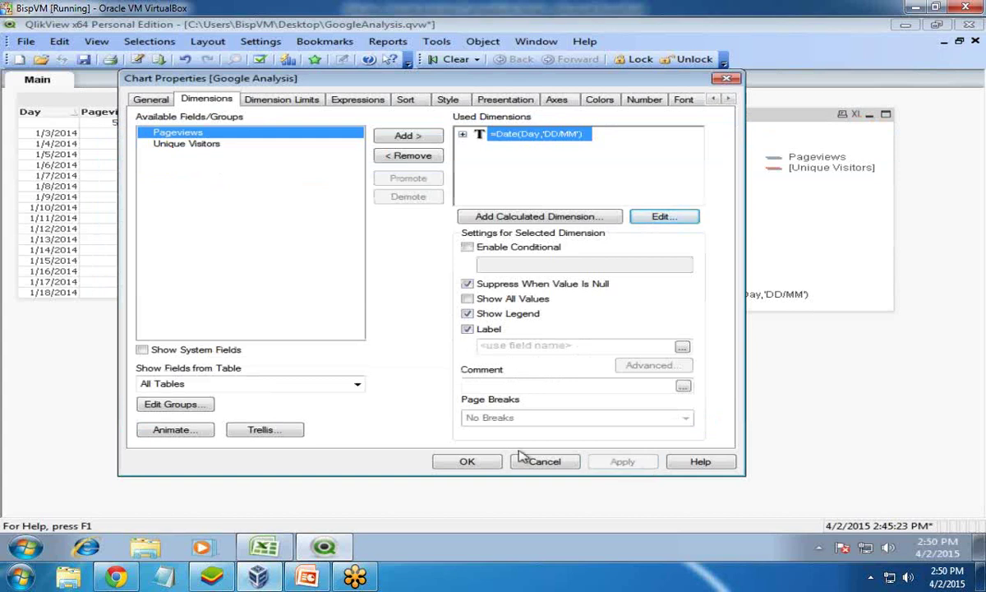
{"action": "left_click", "coordinate": [465, 460]}
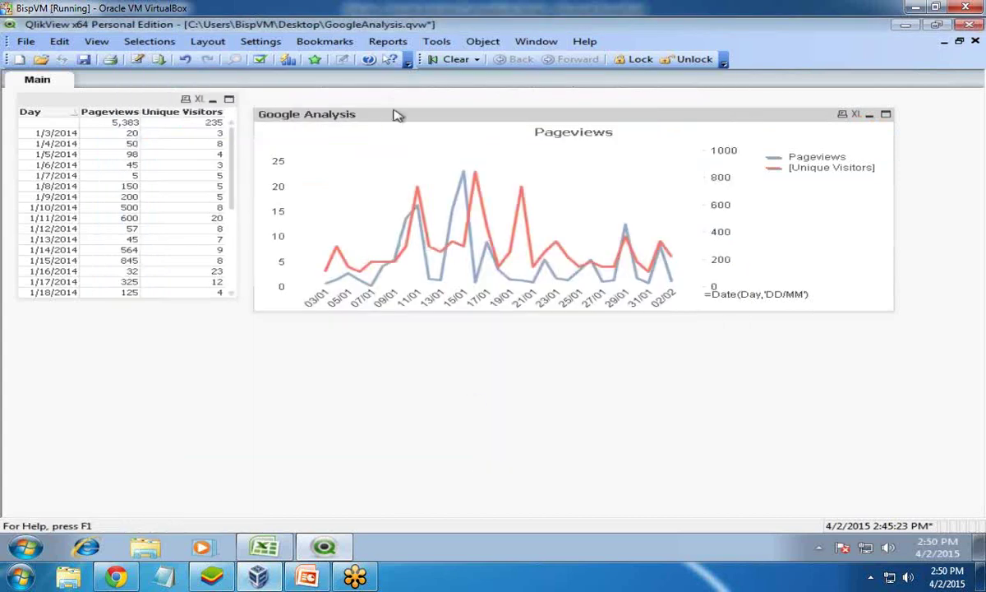
{"action": "left_click_drag", "start_coordinate": [394, 125], "coordinate": [198, 235]}
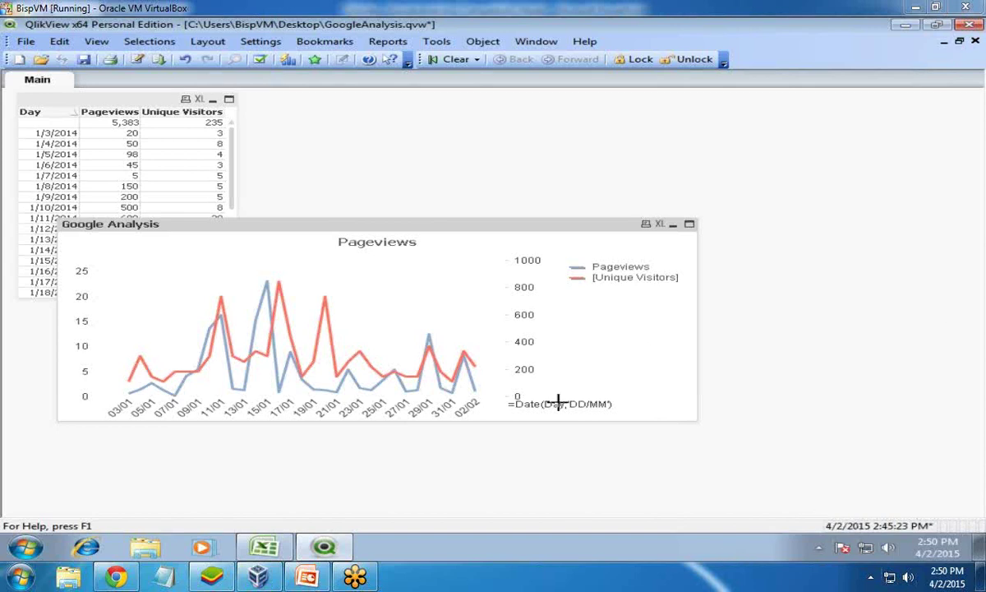
{"action": "left_click_drag", "start_coordinate": [489, 229], "coordinate": [686, 139]}
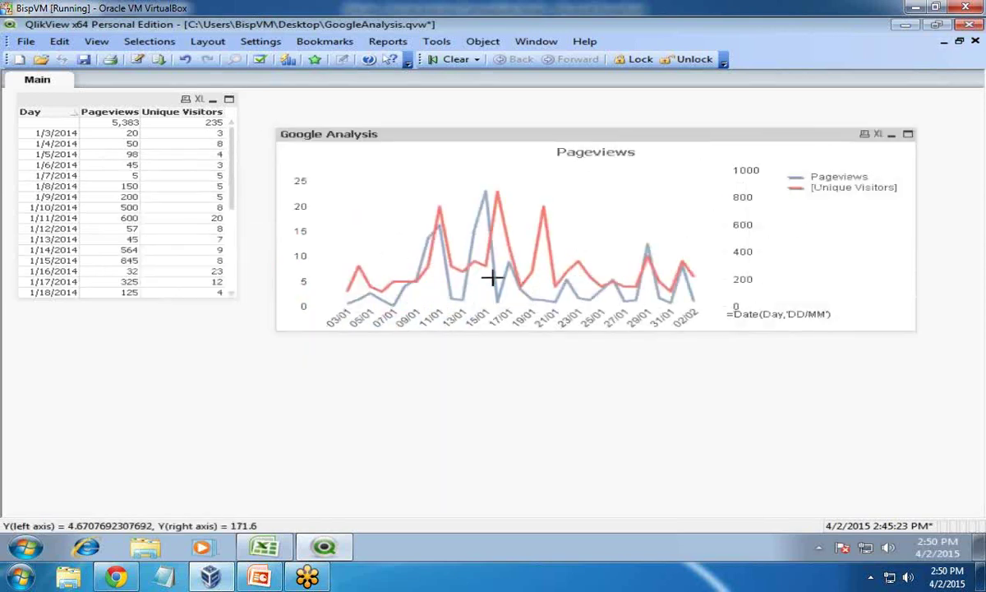
{"action": "left_click_drag", "start_coordinate": [399, 204], "coordinate": [466, 243]}
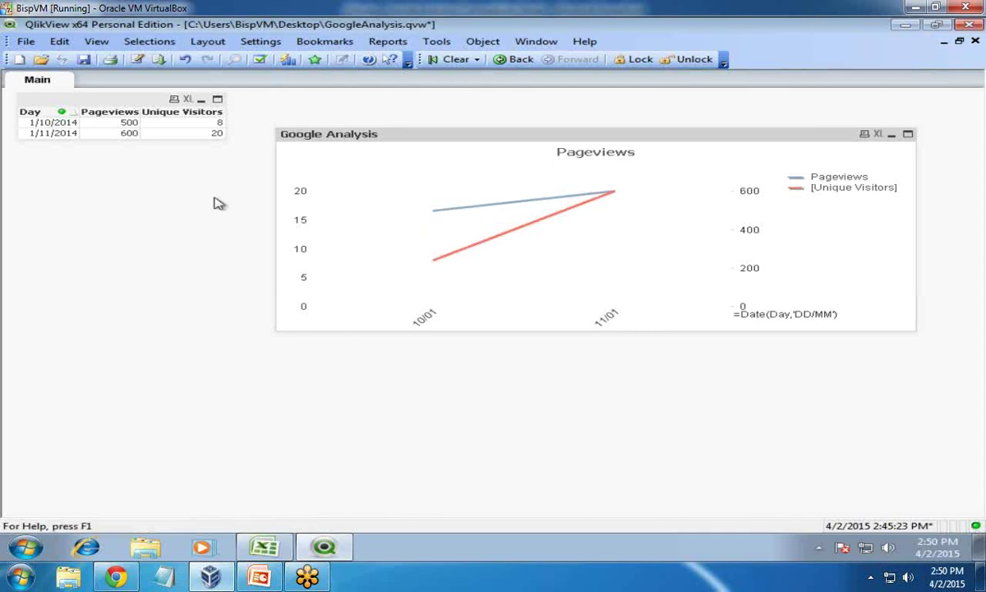
Clear selections, select days 1/7/2014 through 1/17/2014, then bring the PowerPoint presentation forward
{"action": "left_click", "coordinate": [444, 59]}
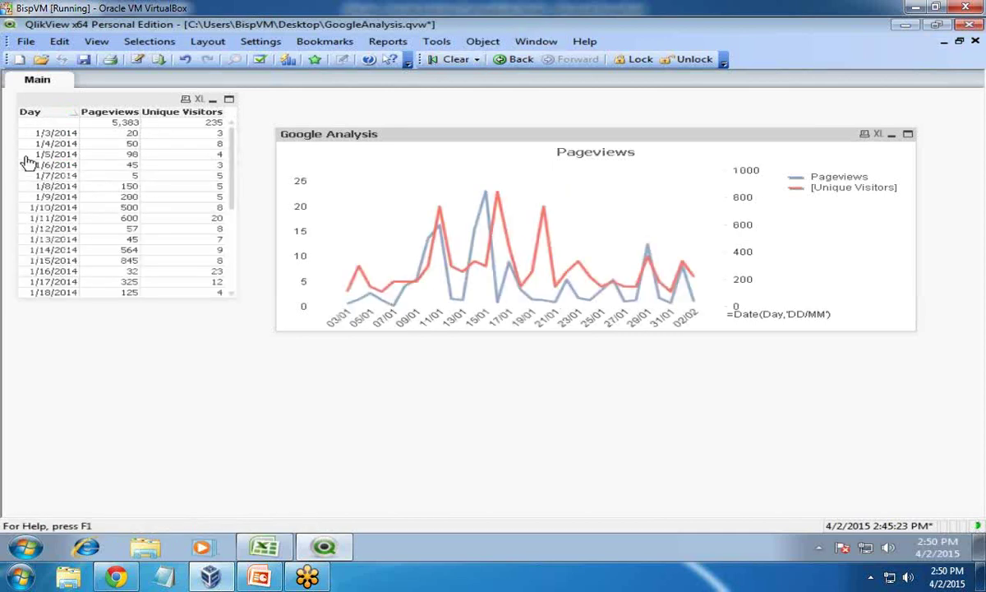
{"action": "left_click_drag", "start_coordinate": [23, 175], "coordinate": [204, 285]}
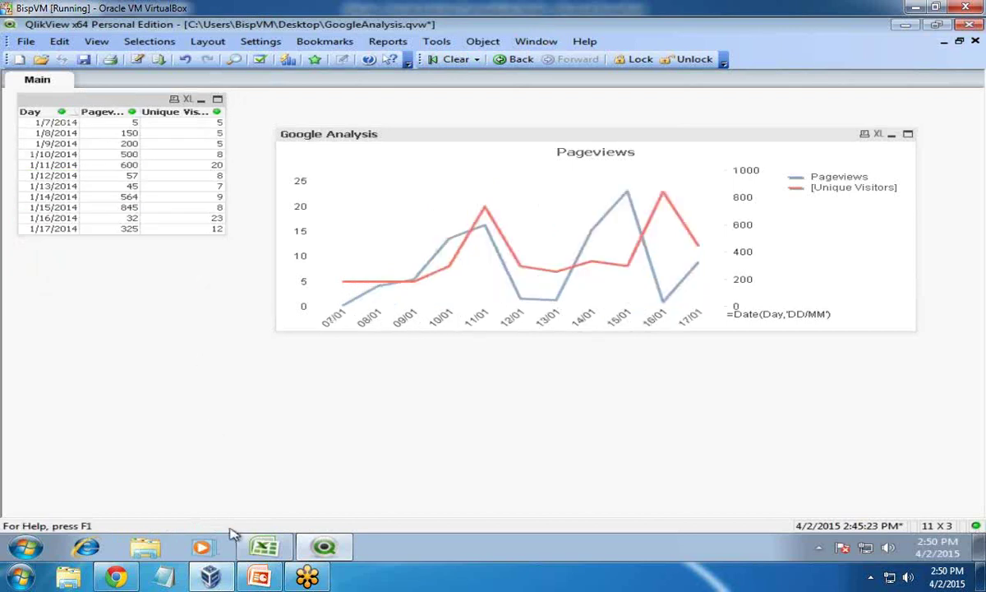
{"action": "mouse_move", "coordinate": [261, 579]}
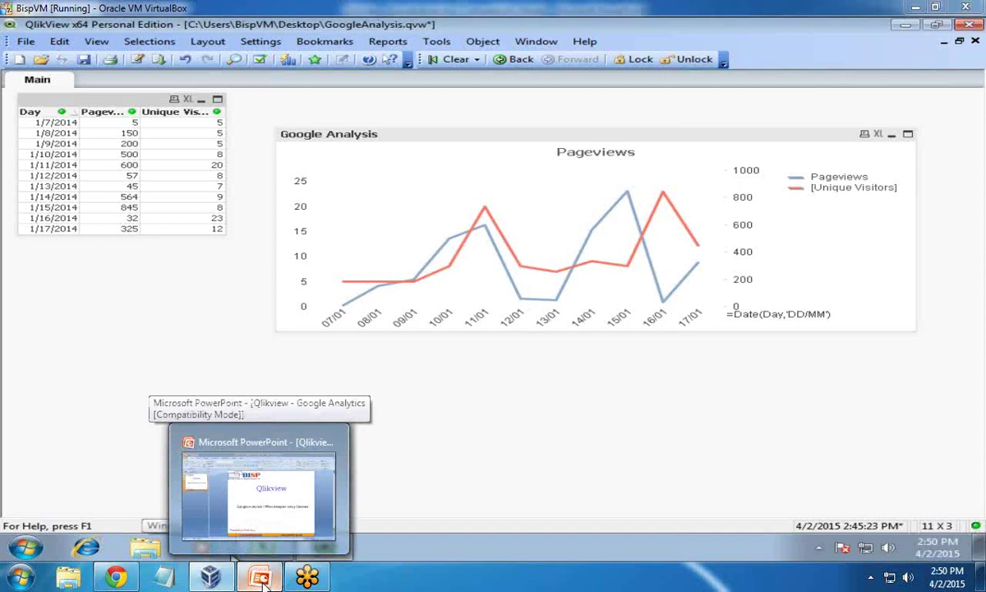
{"action": "left_click", "coordinate": [259, 493]}
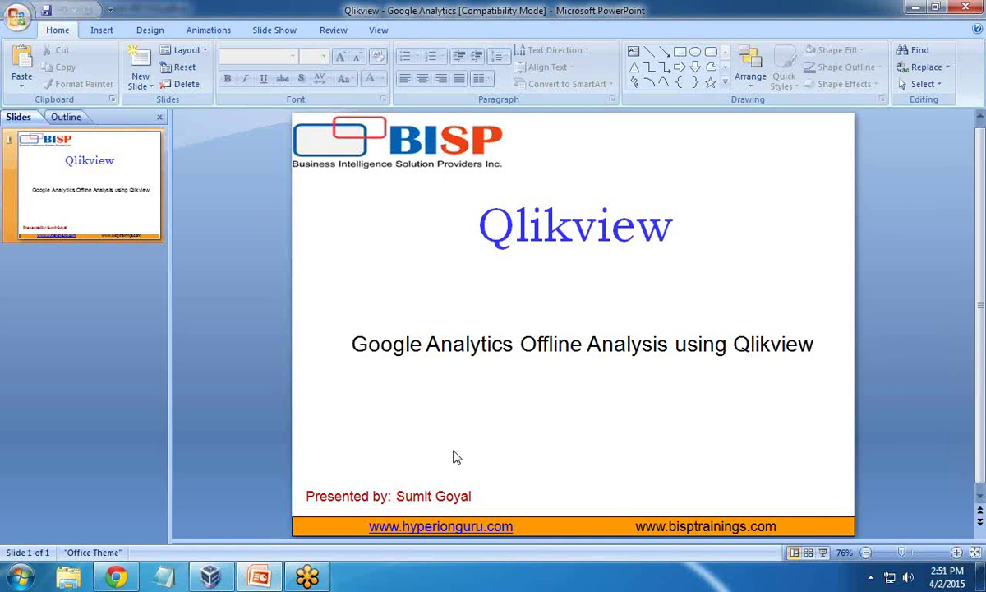
Nudge the Google Analysis chart up and left in QlikView, then return to the PowerPoint title slide
{"action": "left_click", "coordinate": [209, 578]}
{"action": "left_click_drag", "start_coordinate": [411, 141], "coordinate": [391, 126]}
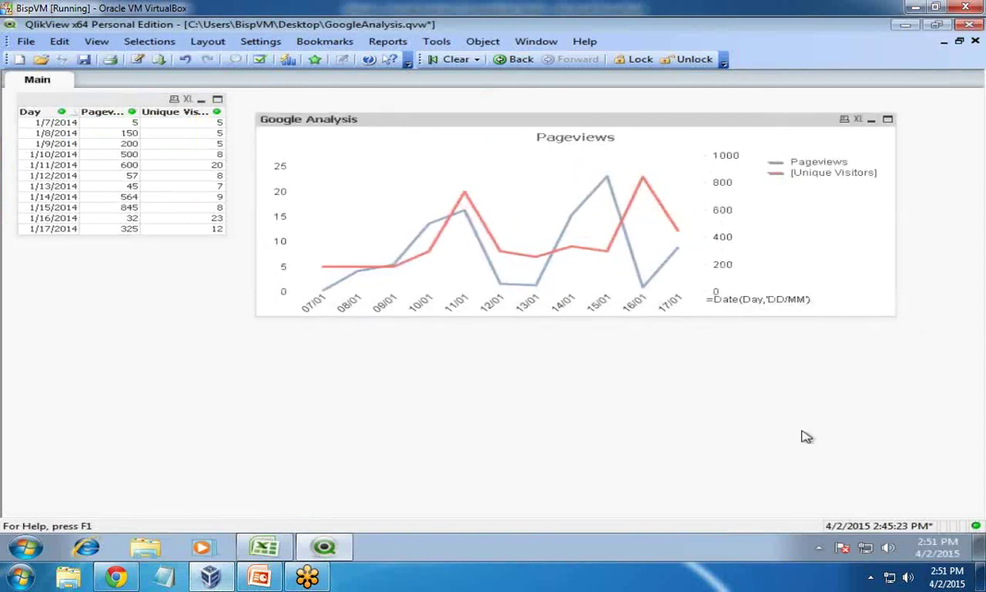
{"action": "left_click", "coordinate": [260, 578]}
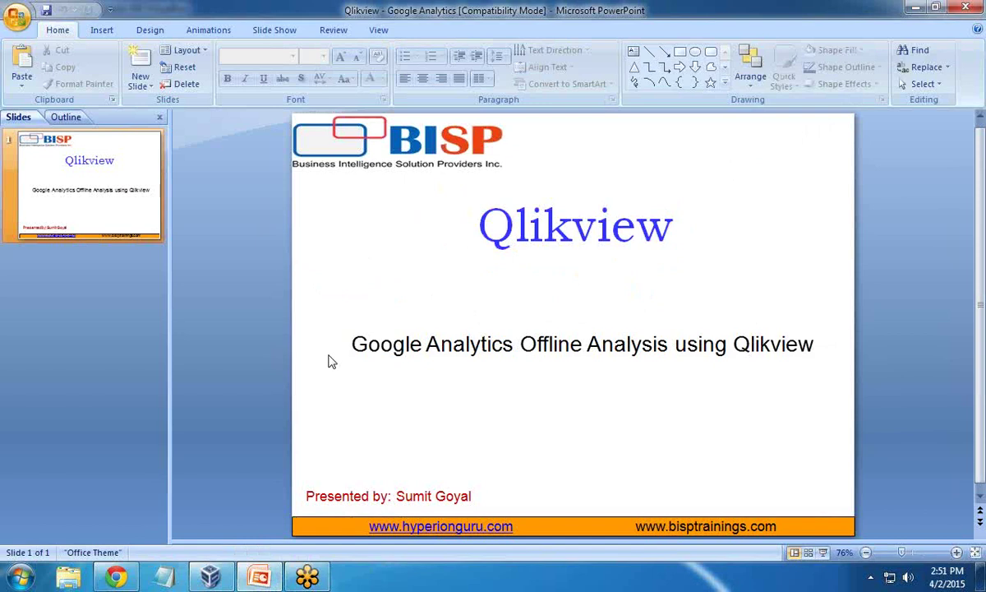